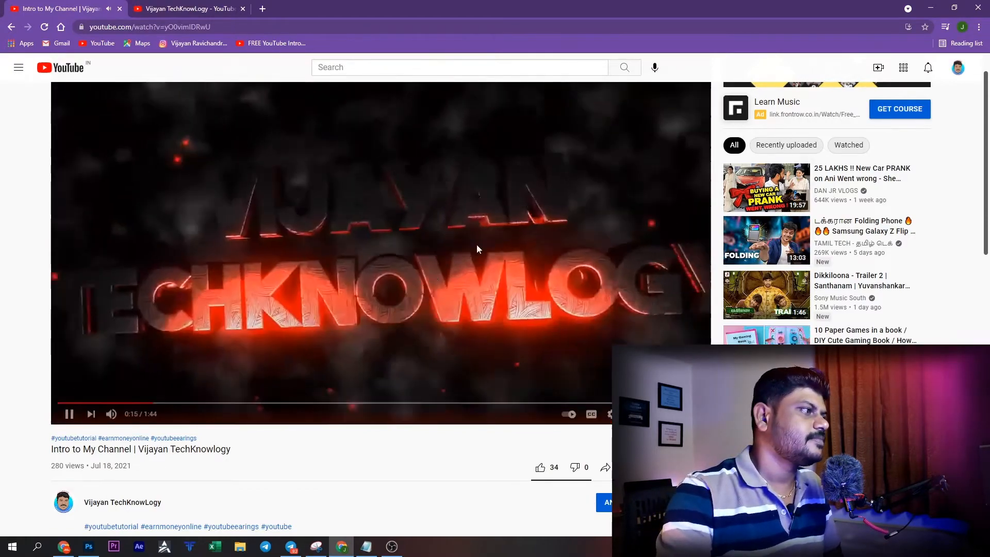
- Stop the channel intro video, open the channel's "How to Create A YouTube Channel (2021)" video and pause it on its animated panda intro
{"action": "left_click", "coordinate": [370, 201]}
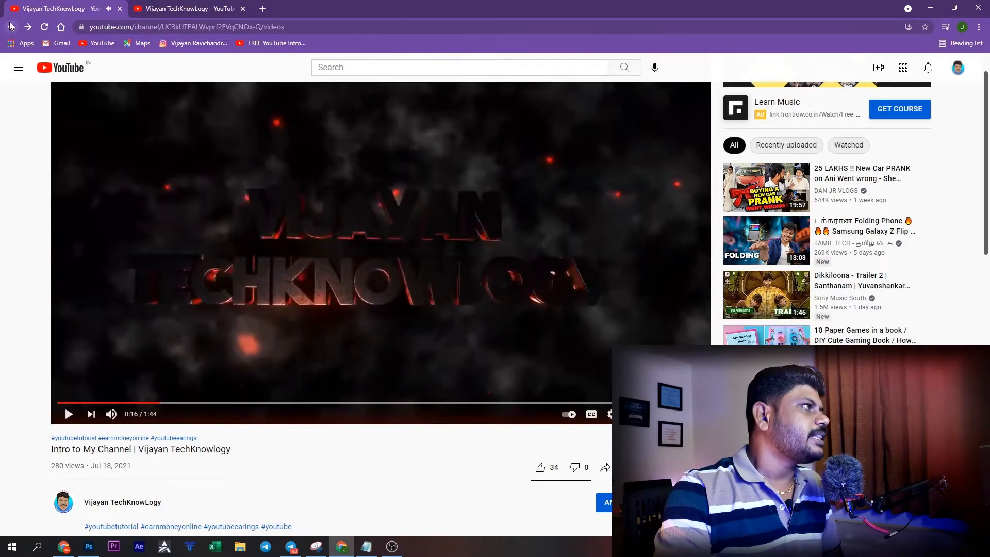
{"action": "left_click", "coordinate": [11, 26]}
{"action": "scroll", "coordinate": [401, 327], "scroll_direction": "down", "scroll_amount": 3}
{"action": "left_click", "coordinate": [275, 403]}
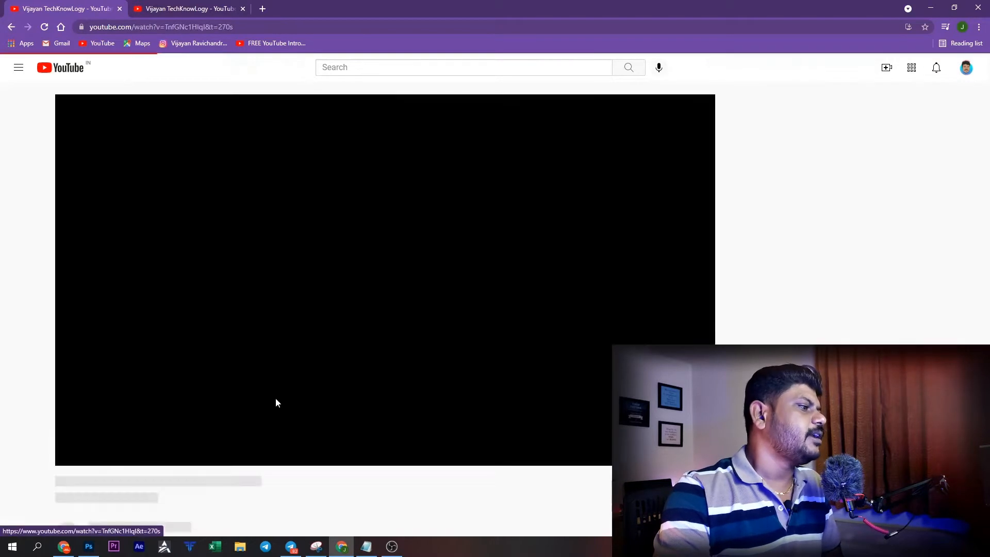
{"action": "left_click", "coordinate": [104, 443]}
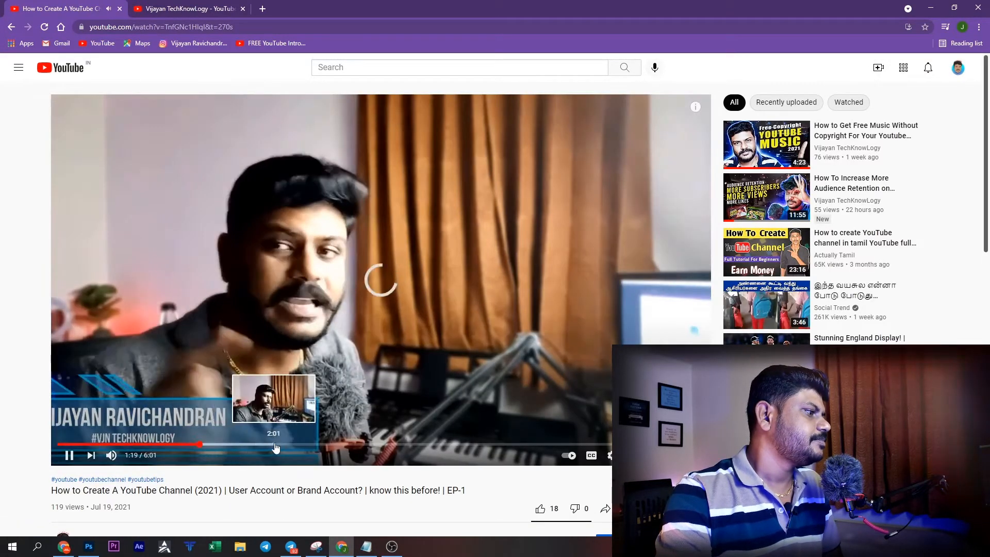
{"action": "left_click", "coordinate": [79, 443]}
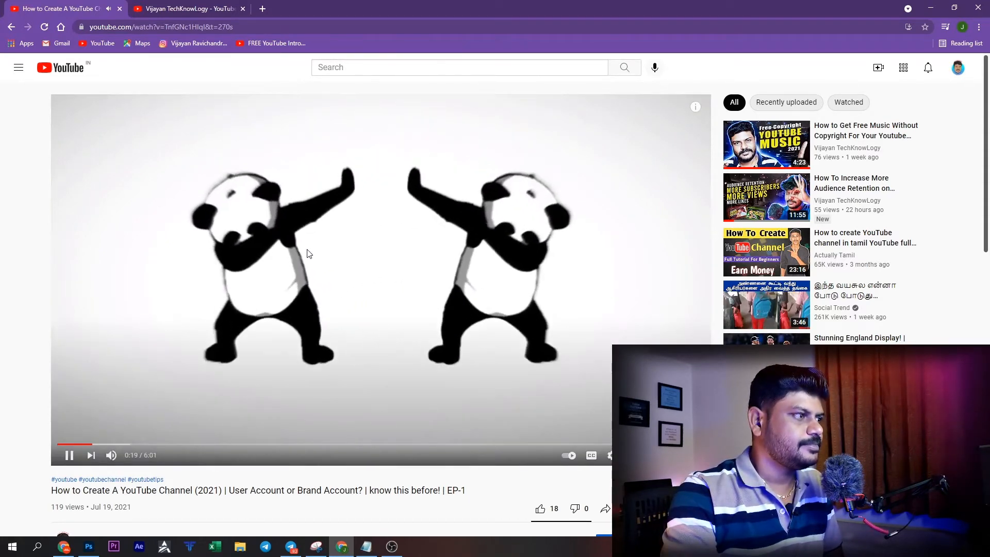
{"action": "left_click", "coordinate": [309, 252]}
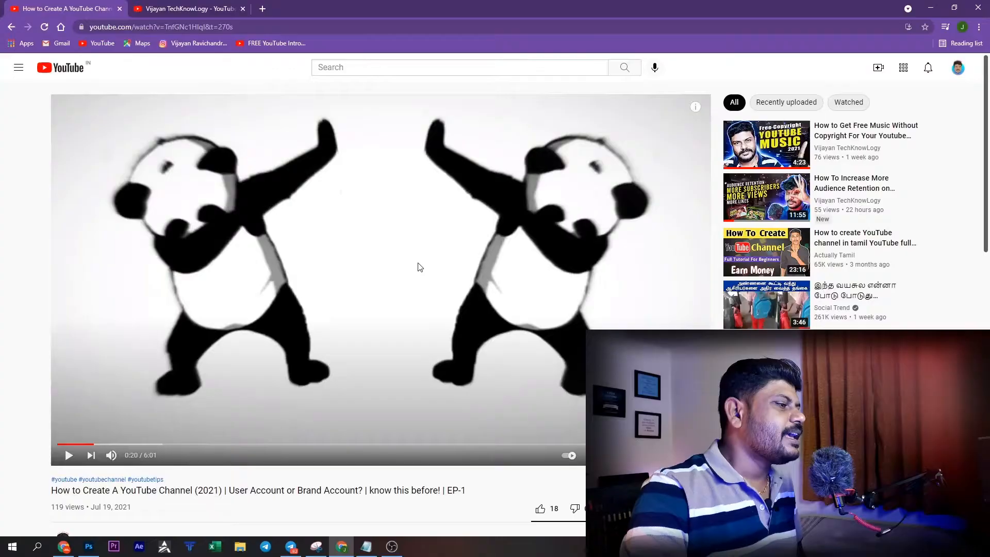
- Open the Panzoid website in a new tab and look over the intro templates on its home page
{"action": "left_click", "coordinate": [262, 9]}
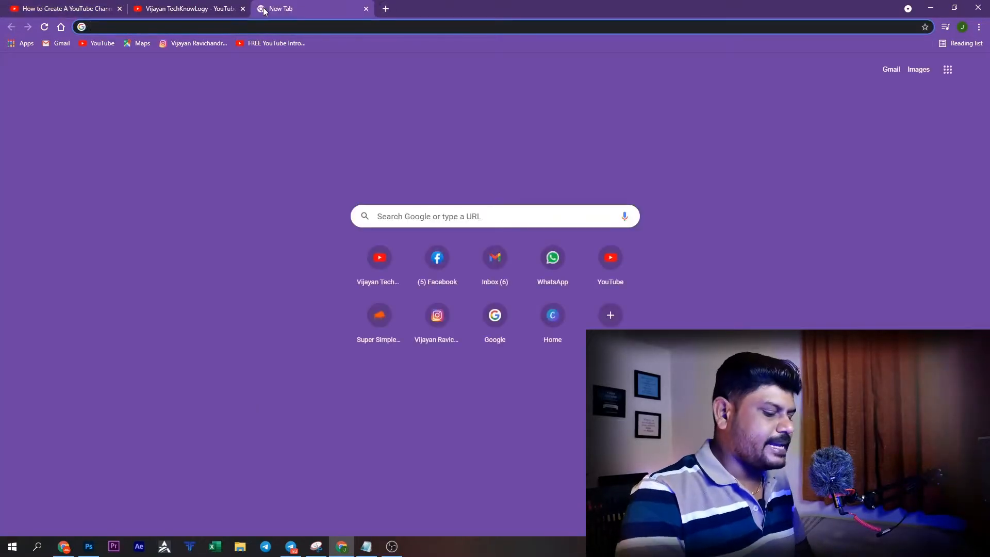
{"action": "type", "text": "panz"}
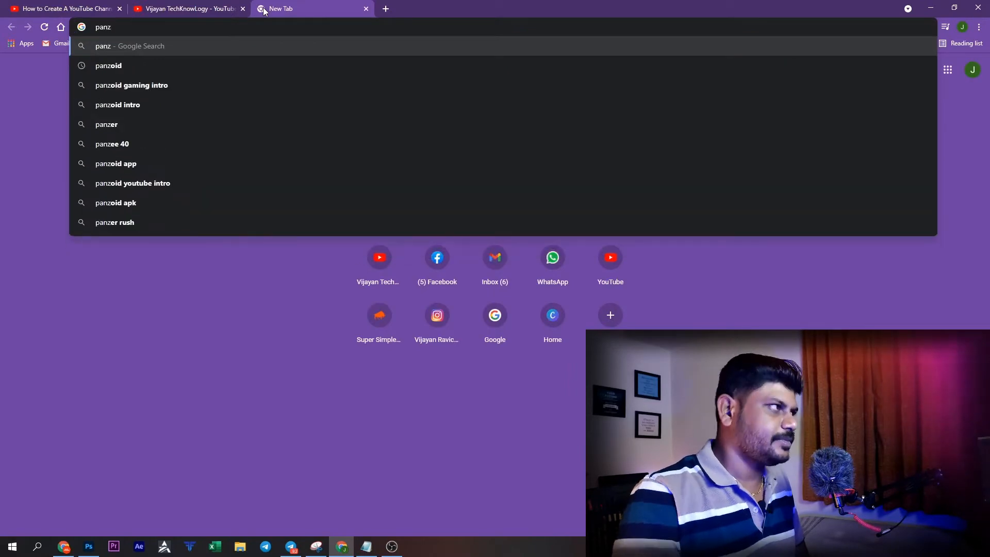
{"action": "key", "text": "Down"}
{"action": "key", "text": "Return"}
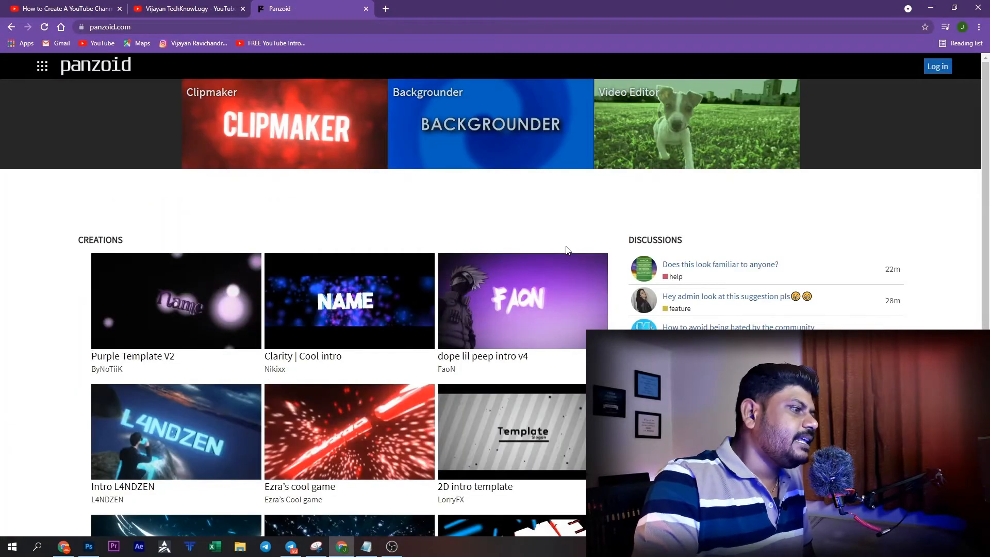
{"action": "scroll", "coordinate": [567, 250], "scroll_direction": "down", "scroll_amount": 5}
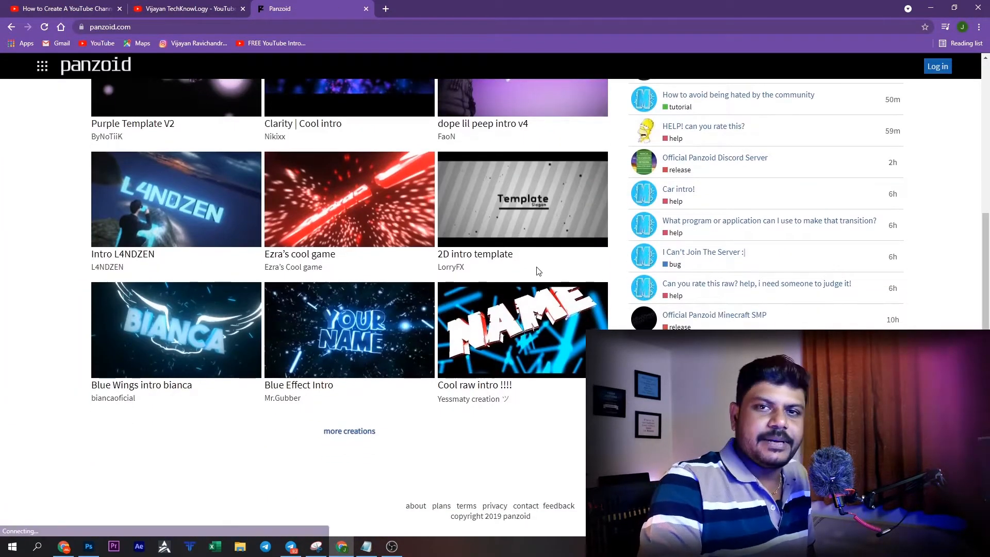
{"action": "scroll", "coordinate": [536, 271], "scroll_direction": "up", "scroll_amount": 5}
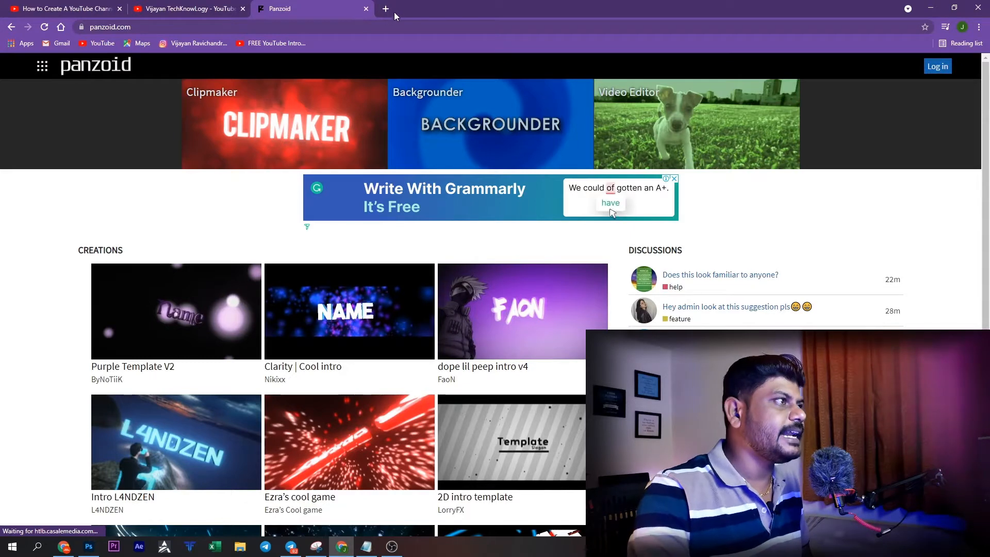
{"action": "left_click", "coordinate": [386, 9]}
{"action": "type", "text": "invid"}
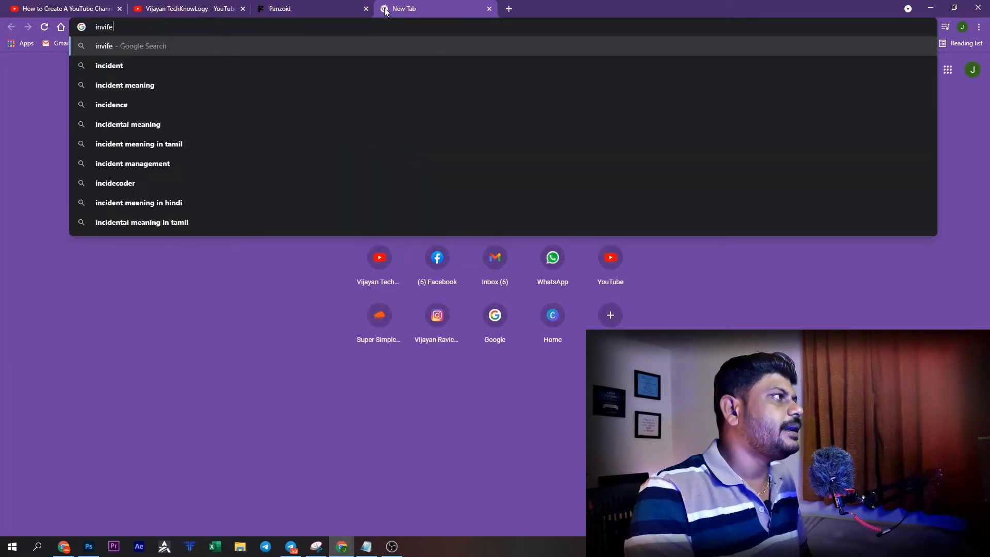
{"action": "type", "text": "eo"}
- Switch to the other browser window, search Google for invideo and open the invideo.io website
{"action": "left_click", "coordinate": [284, 32]}
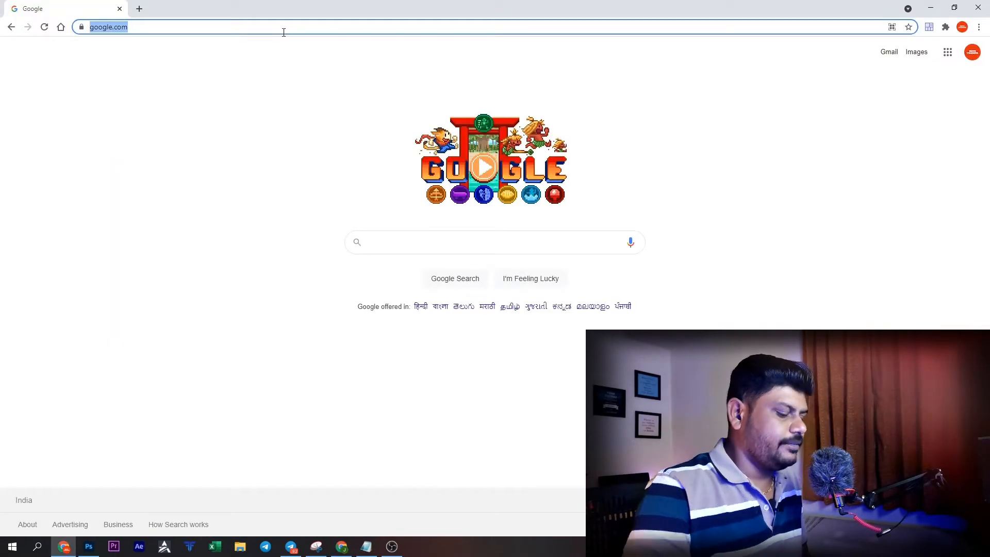
{"action": "type", "text": "invi"}
{"action": "key", "text": "Return"}
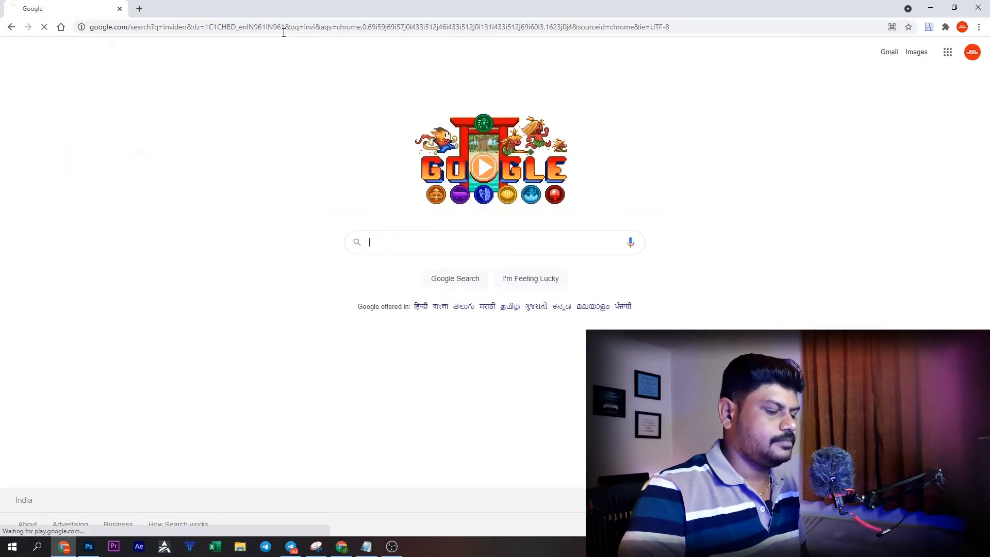
{"action": "left_click", "coordinate": [372, 273]}
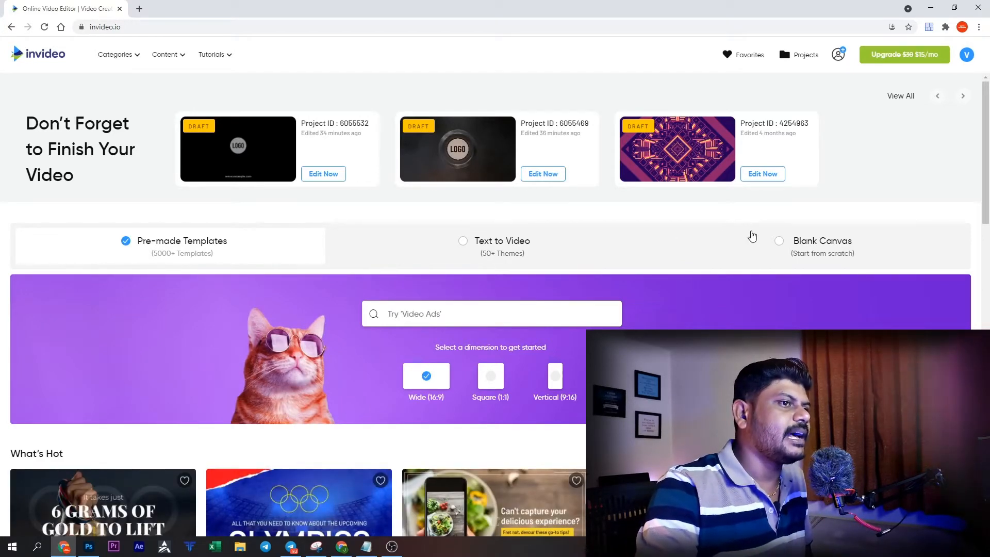
- Look at the Text to Video option, return to Pre-made Templates and browse the template categories
{"action": "left_click", "coordinate": [489, 252]}
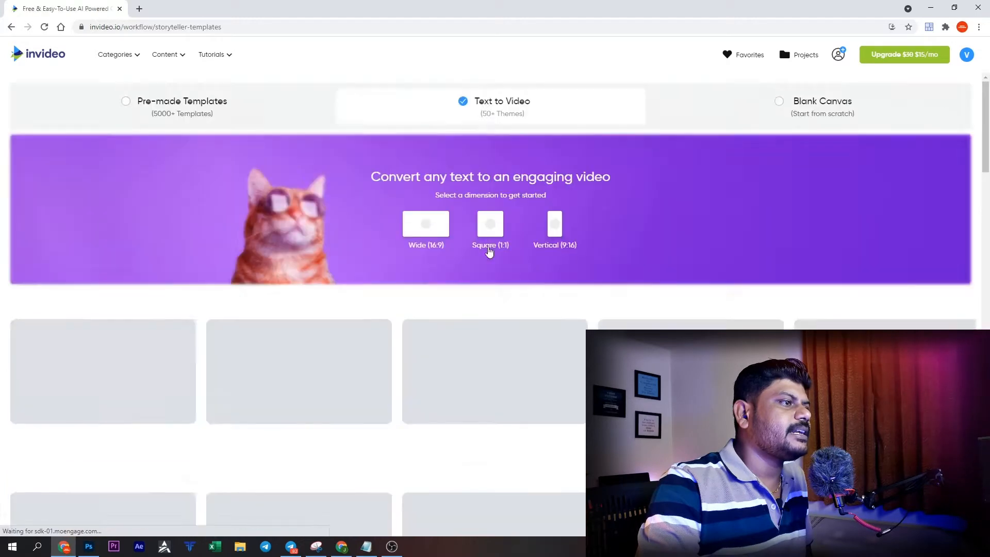
{"action": "left_click", "coordinate": [211, 242]}
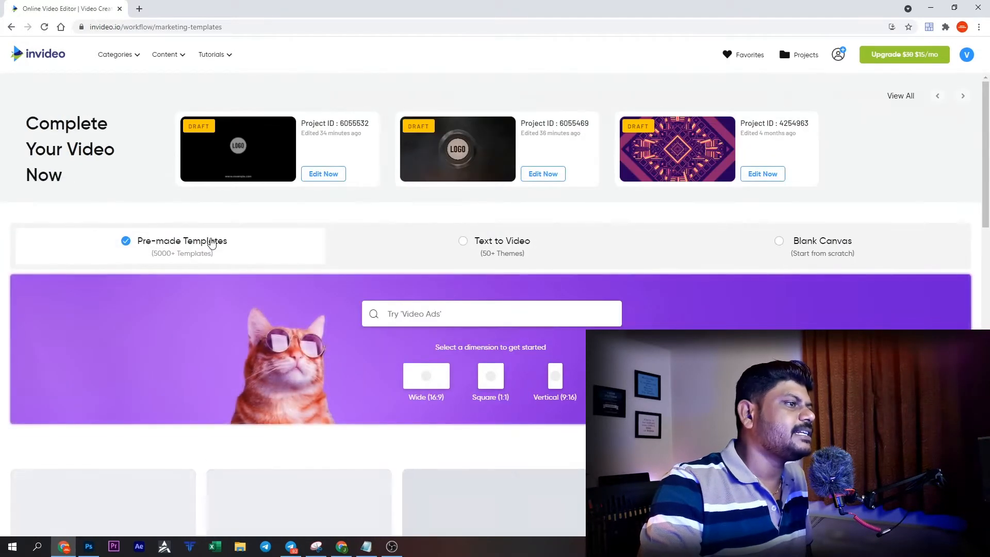
{"action": "scroll", "coordinate": [452, 215], "scroll_direction": "down", "scroll_amount": 4}
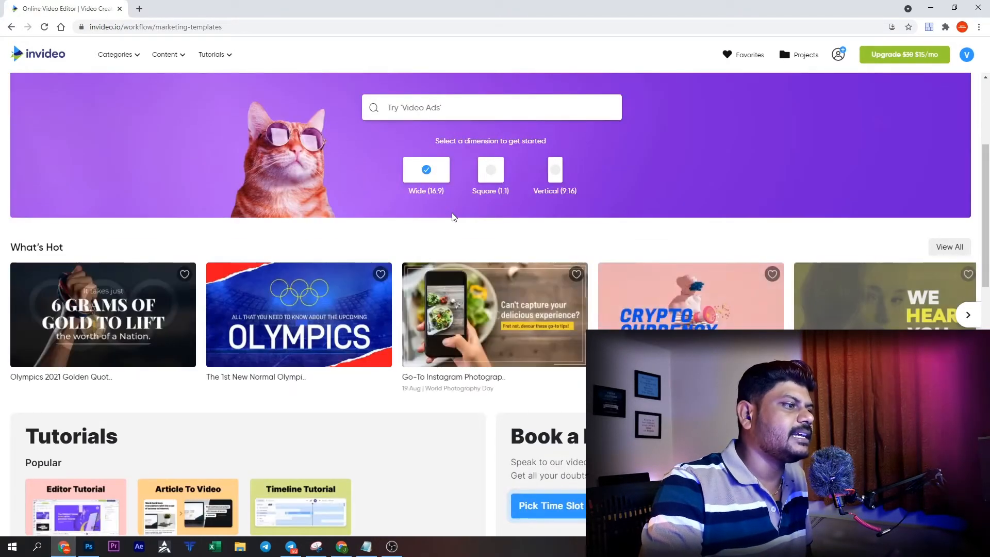
{"action": "scroll", "coordinate": [453, 217], "scroll_direction": "down", "scroll_amount": 6}
{"action": "scroll", "coordinate": [950, 267], "scroll_direction": "down", "scroll_amount": 6}
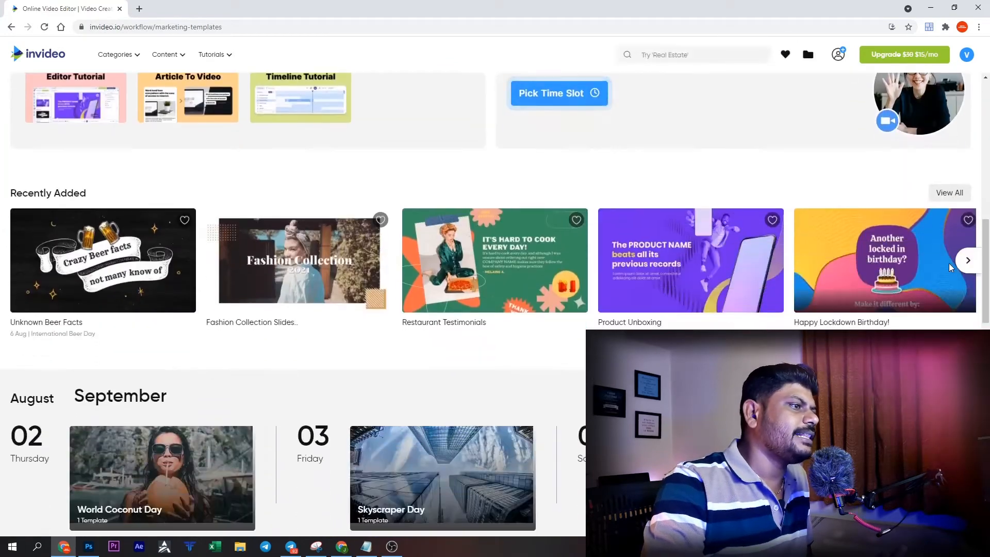
{"action": "scroll", "coordinate": [950, 268], "scroll_direction": "down", "scroll_amount": 4}
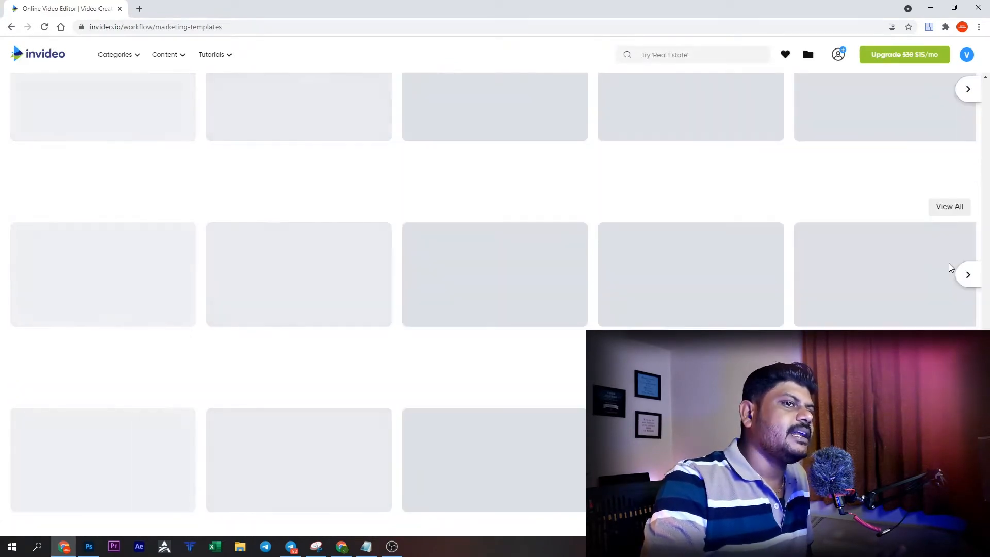
{"action": "scroll", "coordinate": [950, 267], "scroll_direction": "down", "scroll_amount": 2}
{"action": "scroll", "coordinate": [950, 267], "scroll_direction": "down", "scroll_amount": 20}
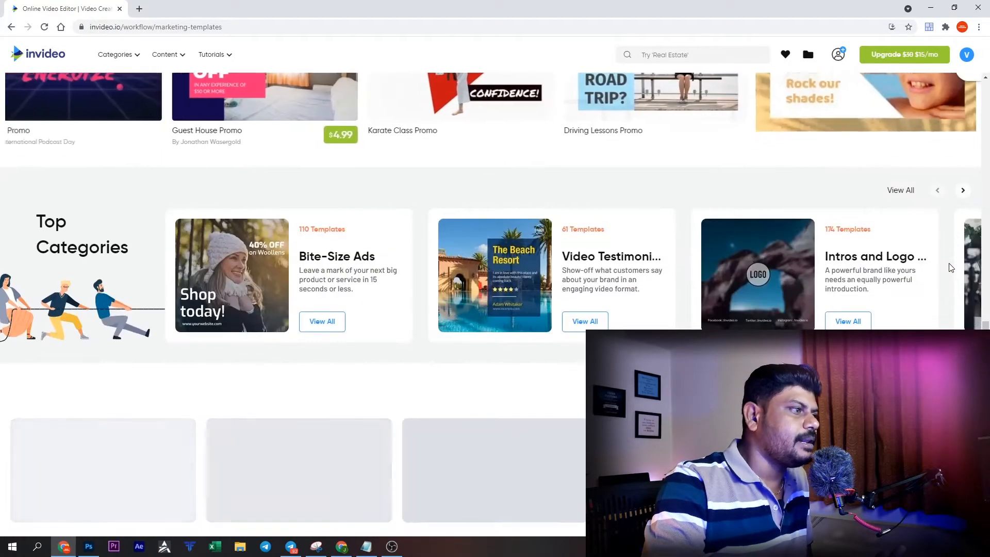
{"action": "scroll", "coordinate": [950, 267], "scroll_direction": "down", "scroll_amount": 10}
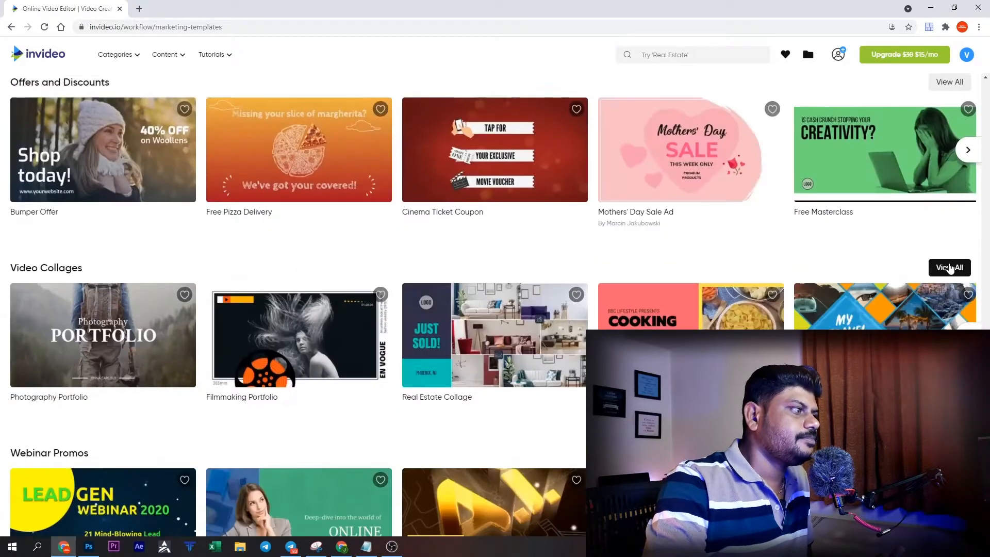
- List all recently added templates and open the Studio Black & White Intro template in the editor
{"action": "scroll", "coordinate": [950, 267], "scroll_direction": "up", "scroll_amount": 20}
{"action": "scroll", "coordinate": [952, 253], "scroll_direction": "down", "scroll_amount": 6}
{"action": "left_click", "coordinate": [952, 249]}
{"action": "scroll", "coordinate": [659, 277], "scroll_direction": "down", "scroll_amount": 15}
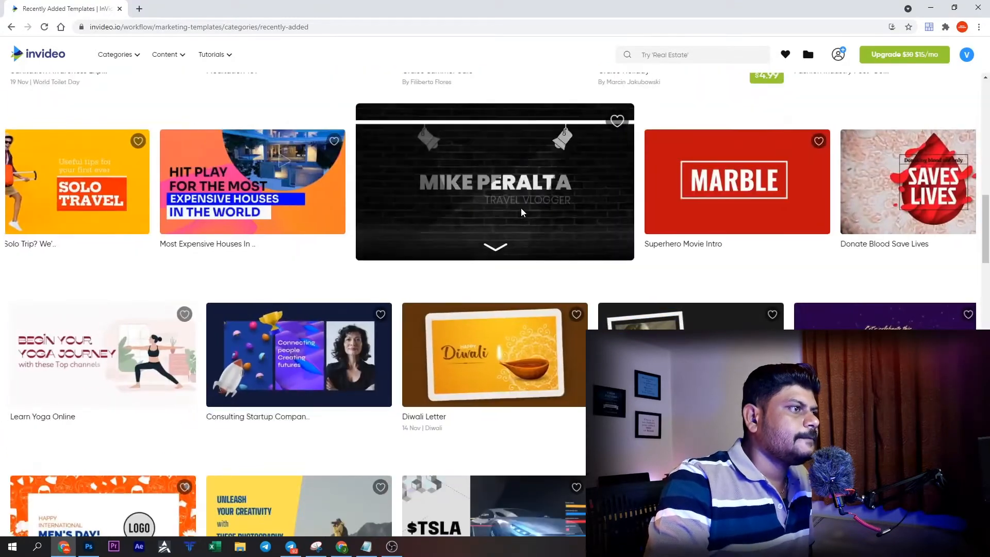
{"action": "left_click", "coordinate": [522, 211]}
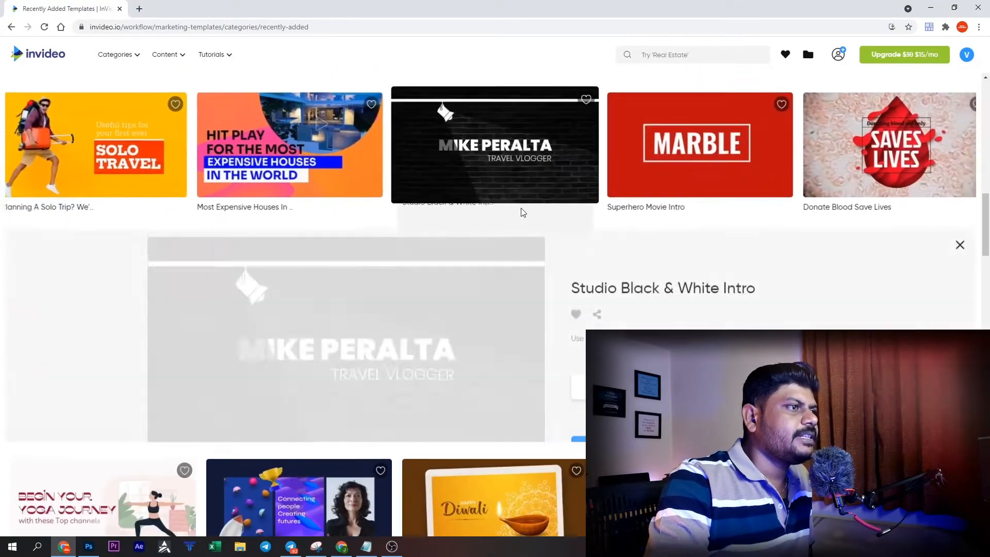
{"action": "left_click", "coordinate": [621, 422]}
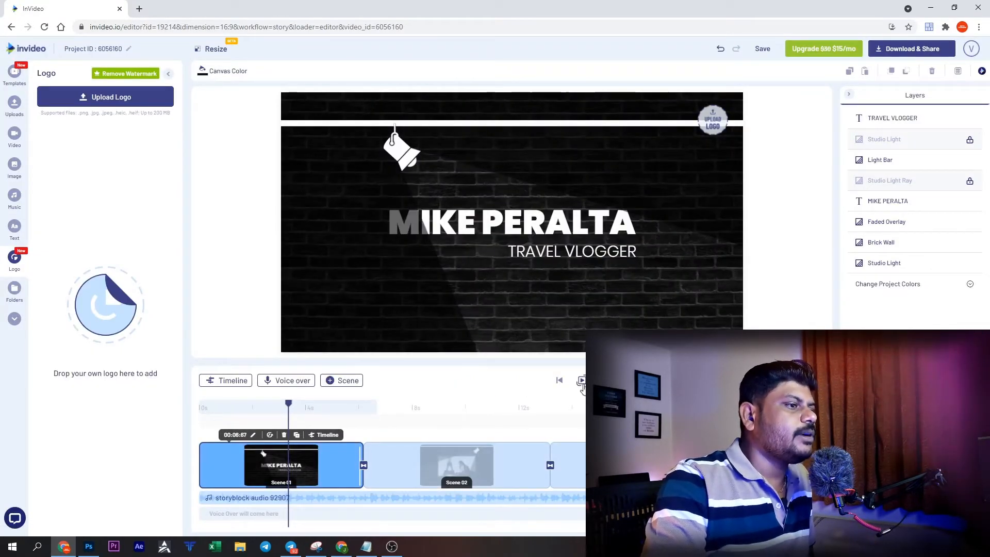
- Play the intro template's preview from the beginning
{"action": "left_click", "coordinate": [603, 381]}
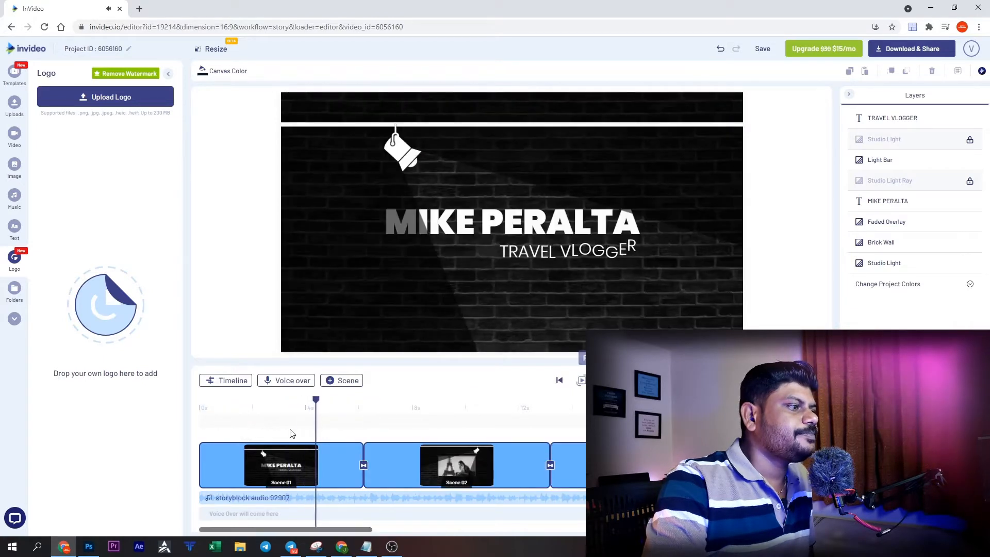
{"action": "left_click_drag", "start_coordinate": [330, 402], "coordinate": [159, 394]}
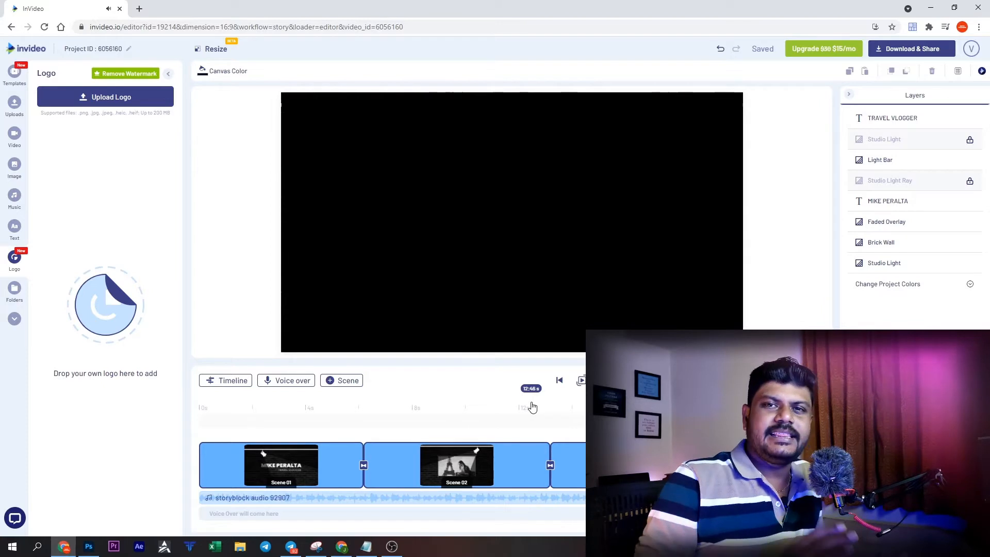
- Delete the third and second scenes so that only Scene 01 is left in the project
{"action": "left_click", "coordinate": [576, 475]}
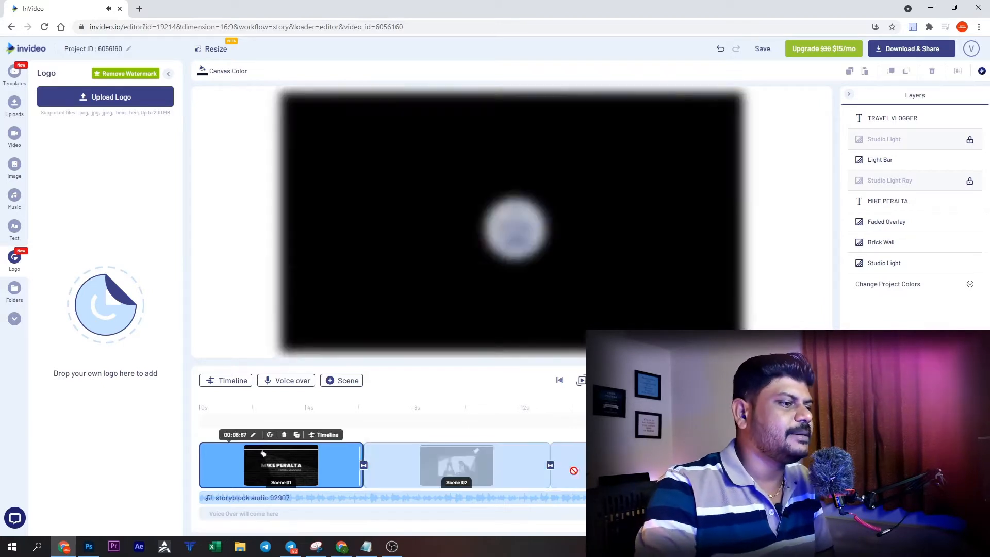
{"action": "key", "text": "Delete"}
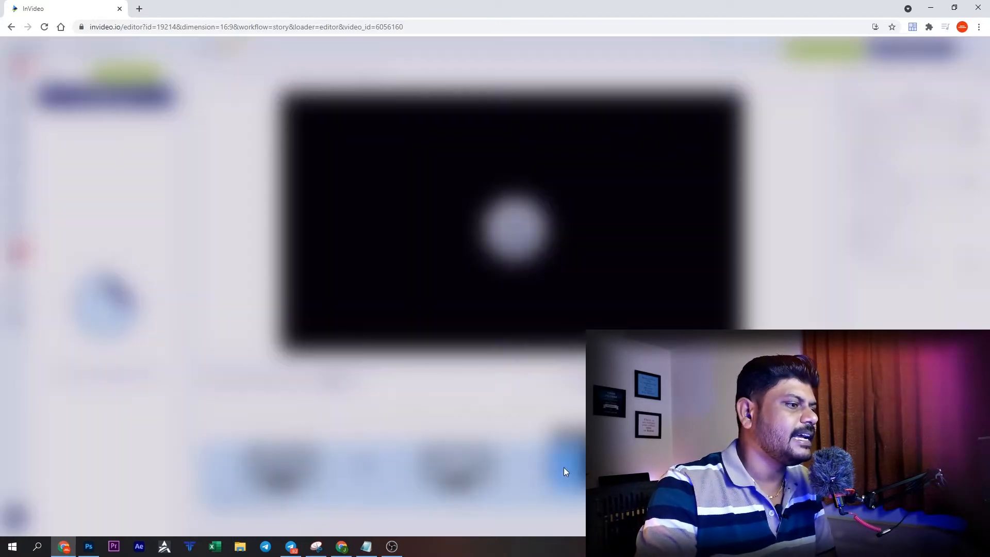
{"action": "left_click", "coordinate": [553, 306]}
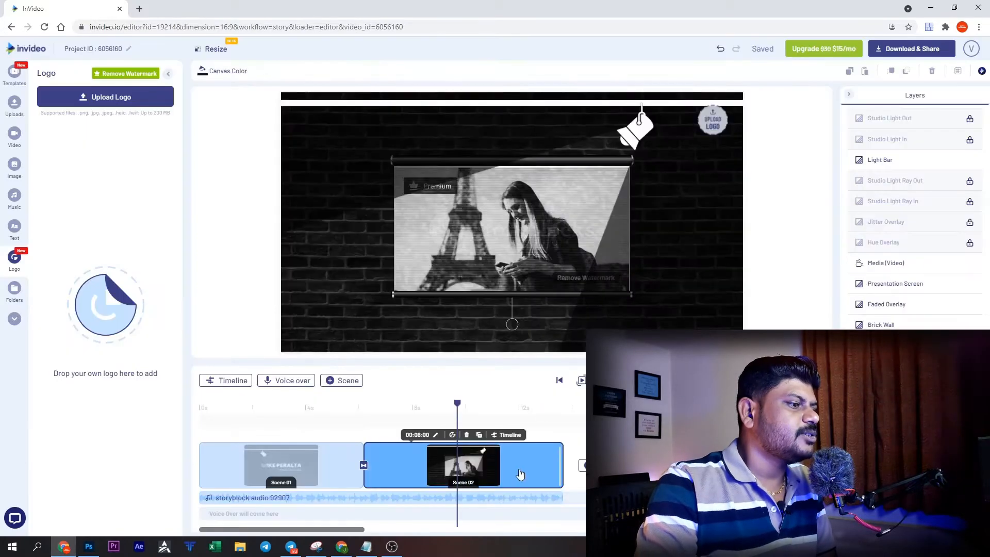
{"action": "left_click", "coordinate": [467, 435]}
{"action": "left_click", "coordinate": [568, 308]}
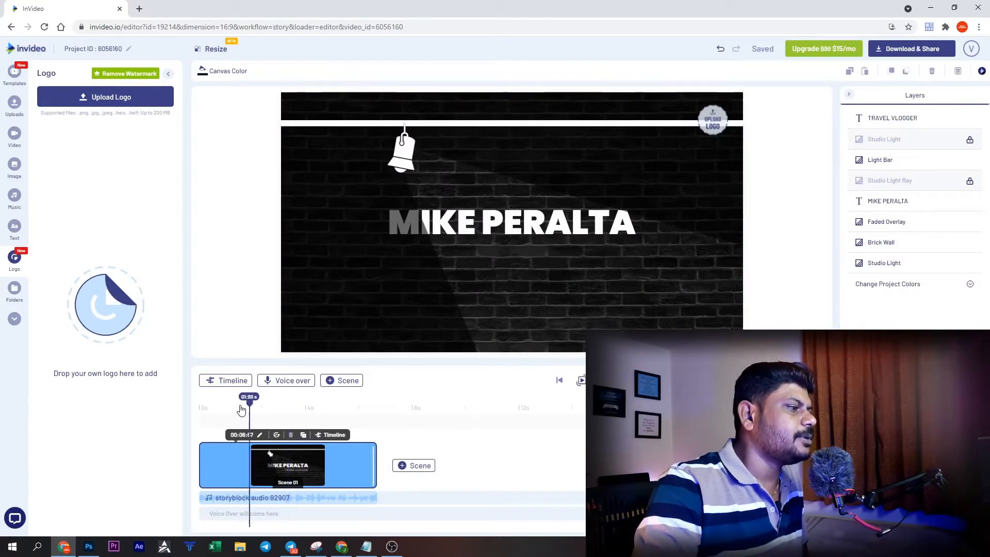
- Return the playhead to the start, show the layer timeline of Scene 1 and select the TRAVEL VLOGGER text layer
{"action": "left_click", "coordinate": [198, 408]}
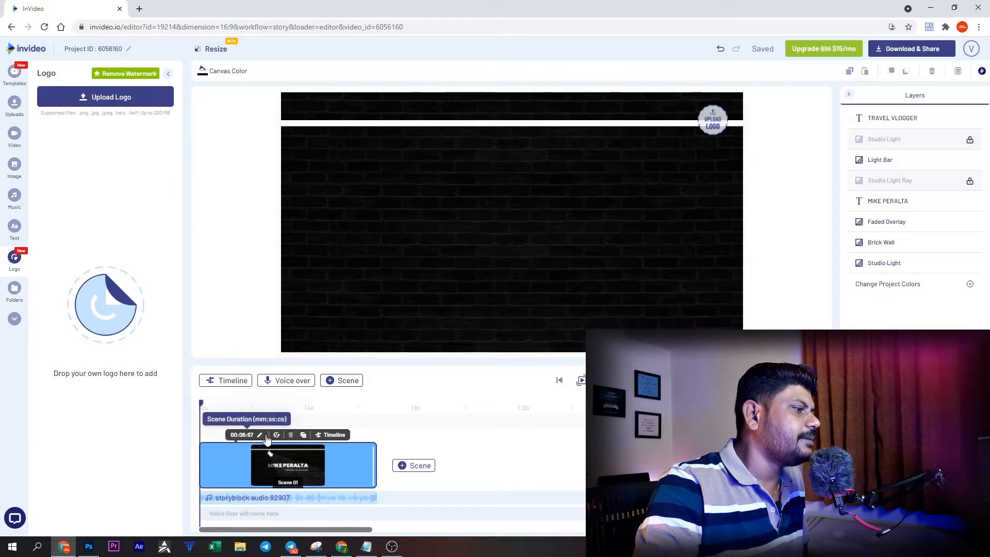
{"action": "left_click", "coordinate": [230, 386]}
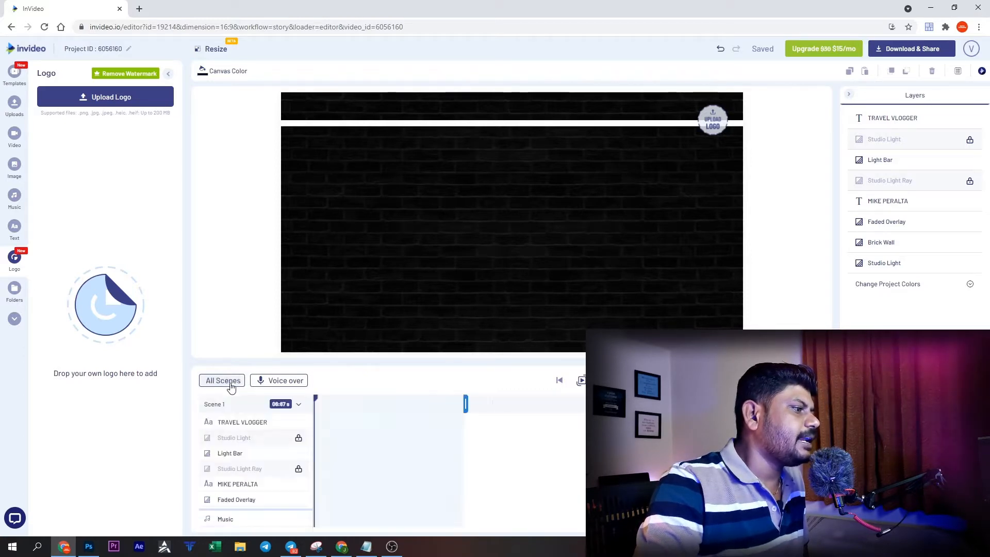
{"action": "left_click", "coordinate": [246, 428]}
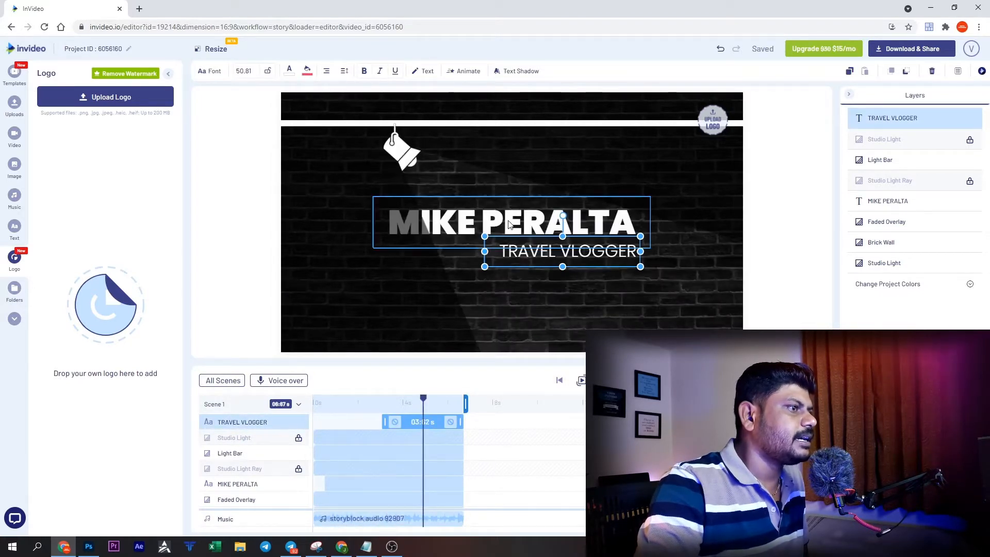
- Replace the large title text above TRAVEL VLOGGER with "VIJAYAN TECHKNO"
{"action": "left_click", "coordinate": [508, 223]}
{"action": "double_click", "coordinate": [509, 223]}
{"action": "left_click", "coordinate": [419, 223]}
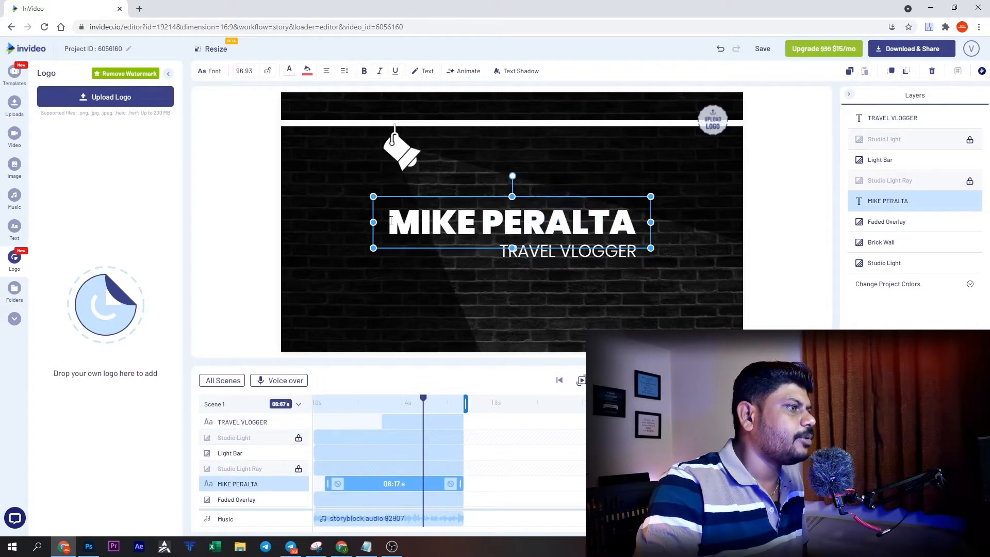
{"action": "key", "text": "ctrl+a"}
{"action": "type", "text": "vijayan techkno"}
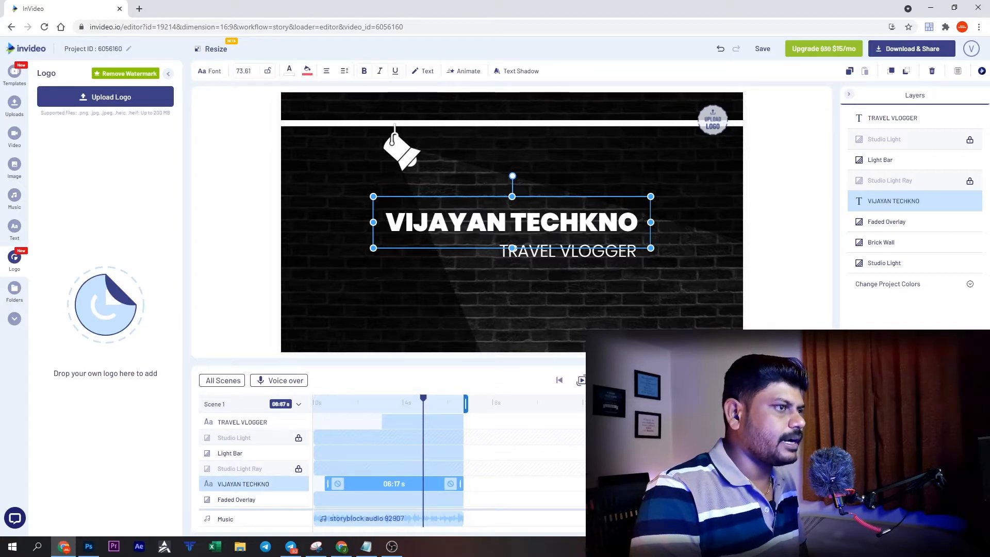
- Complete the large title as "VIJAYAN TECHKNOWLOGY" and replace the TRAVEL VLOGGER subtitle with "YOUTUBE TAMIL"
{"action": "type", "text": "wlogy"}
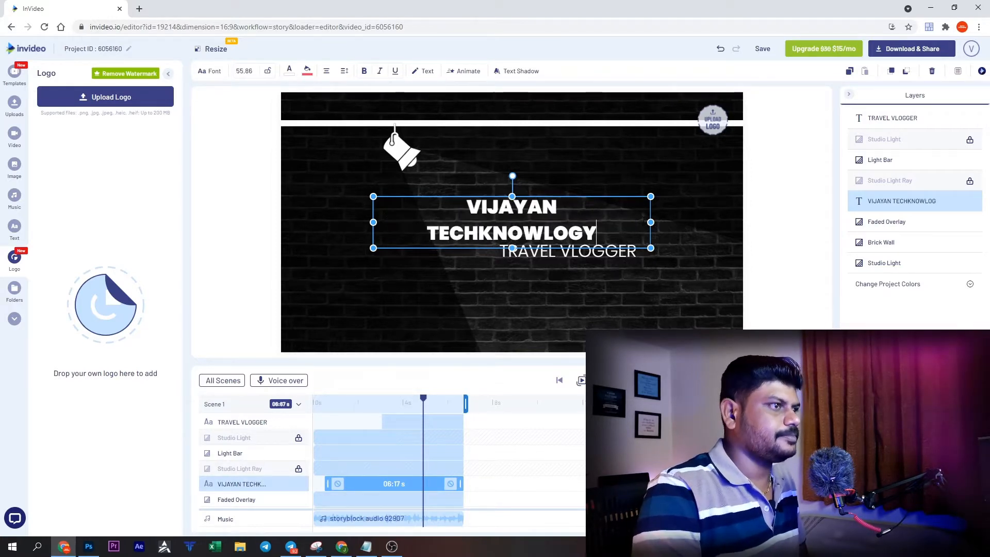
{"action": "double_click", "coordinate": [594, 254]}
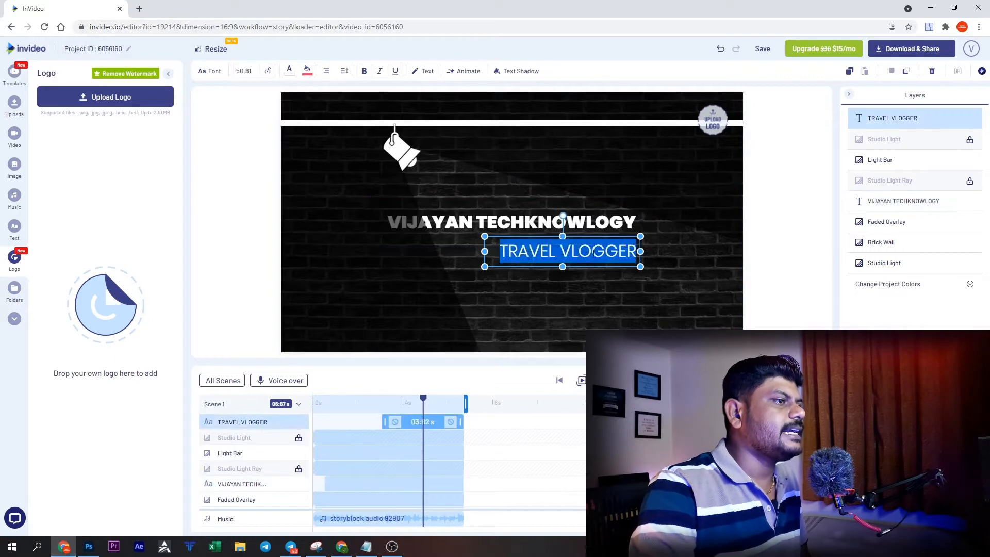
{"action": "type", "text": "YOUTUBE"}
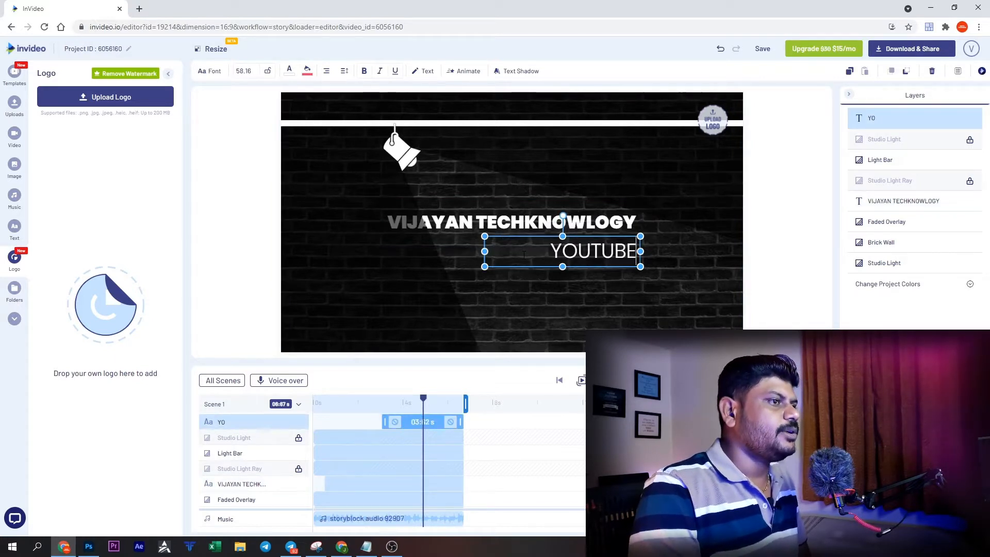
{"action": "type", "text": " TAMIL"}
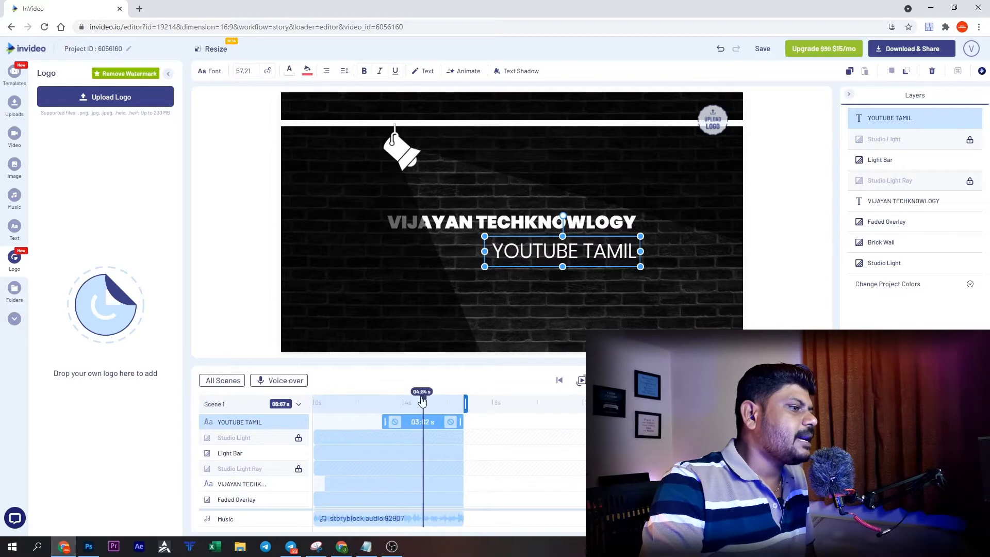
- Return the playhead to the start of Scene 1 and play the edited intro
{"action": "left_click_drag", "start_coordinate": [421, 401], "coordinate": [305, 403]}
{"action": "left_click", "coordinate": [581, 380]}
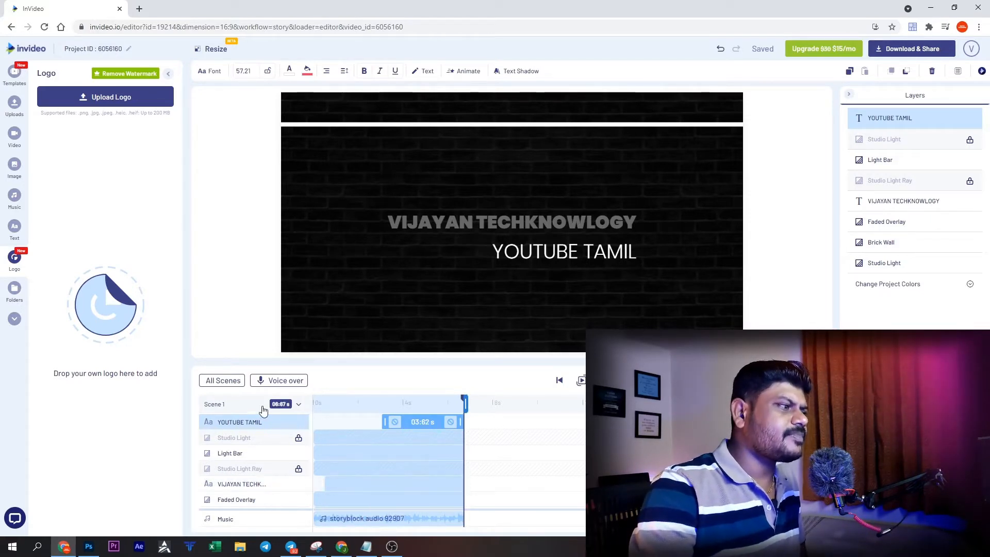
{"action": "left_click", "coordinate": [289, 381]}
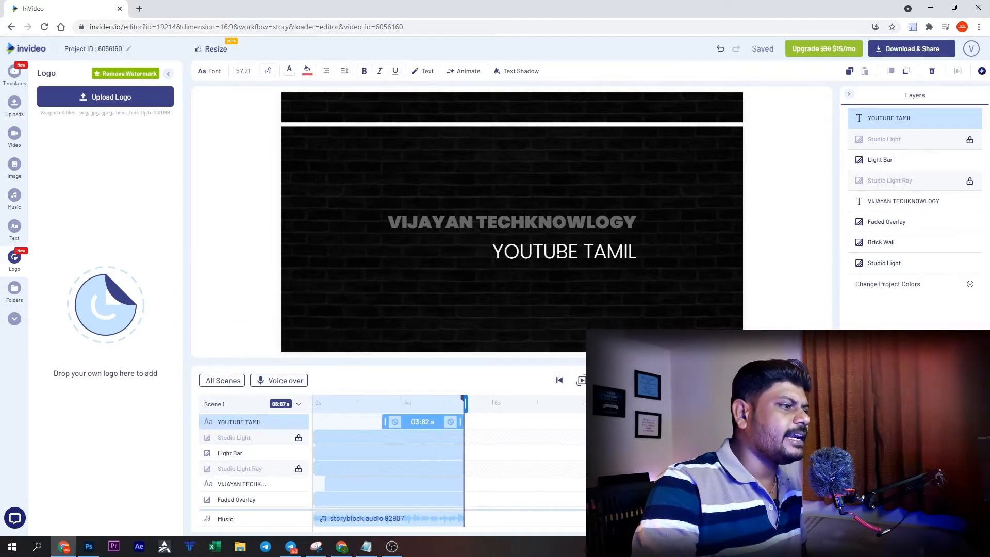
- Select the VIJAYAN TECHKNOWLOGY layer and remove the upload-logo placeholder from the scene
{"action": "left_click", "coordinate": [860, 201]}
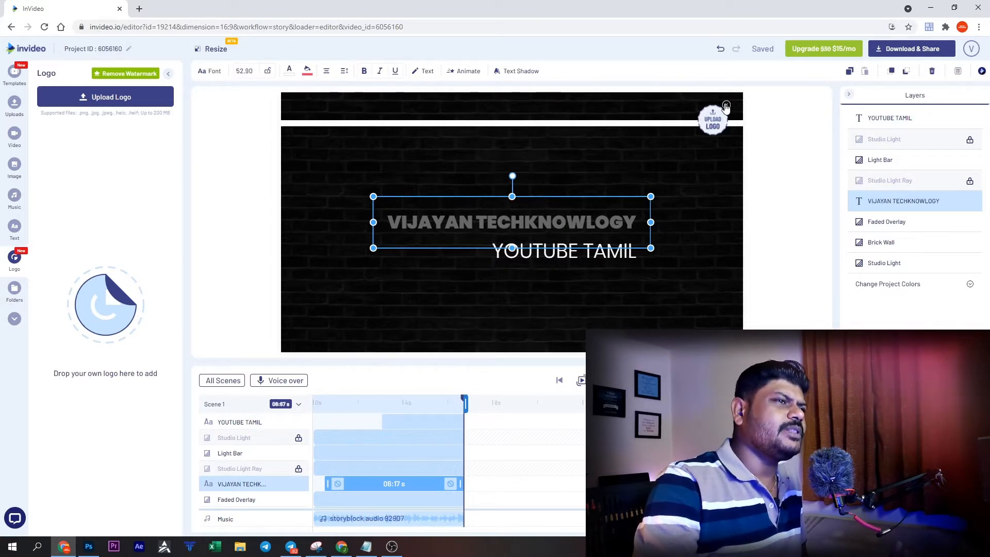
{"action": "left_click", "coordinate": [726, 106]}
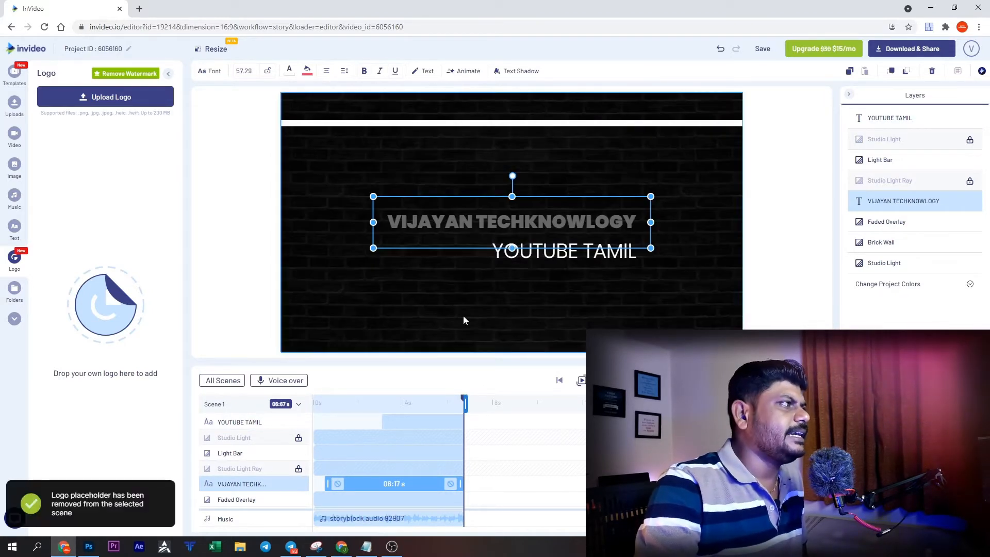
- Look through the preset text styles available for the intro
{"action": "left_click", "coordinate": [15, 227]}
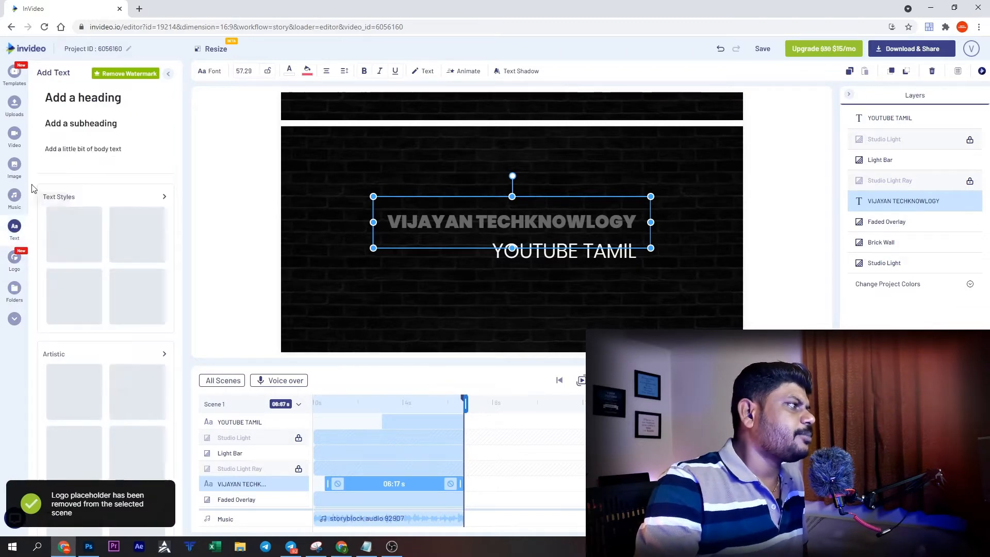
{"action": "scroll", "coordinate": [110, 289], "scroll_direction": "down", "scroll_amount": 4}
{"action": "scroll", "coordinate": [117, 342], "scroll_direction": "down", "scroll_amount": 5}
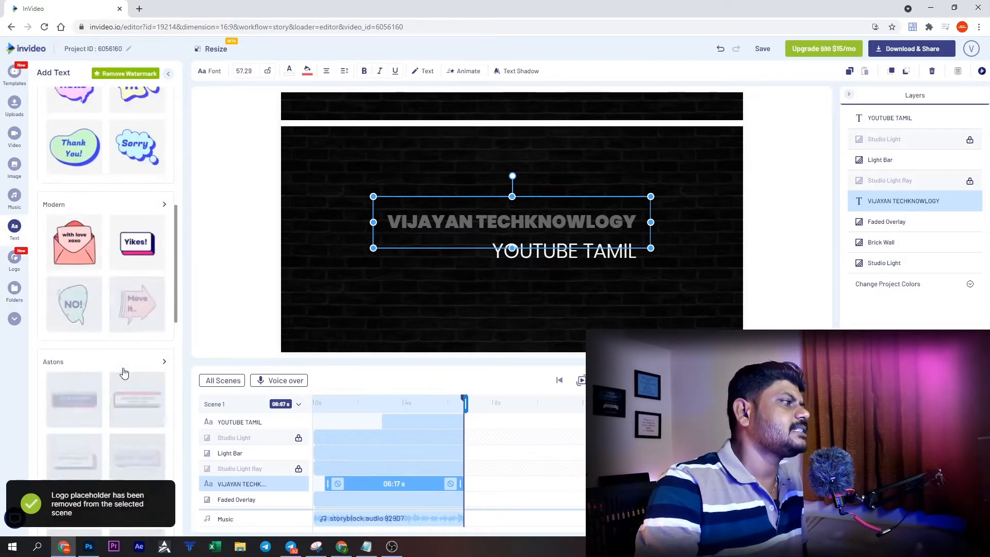
- Show the music library's genres and delete the template's existing audio clip from the music track
{"action": "left_click", "coordinate": [14, 196]}
{"action": "mouse_move", "coordinate": [369, 518]}
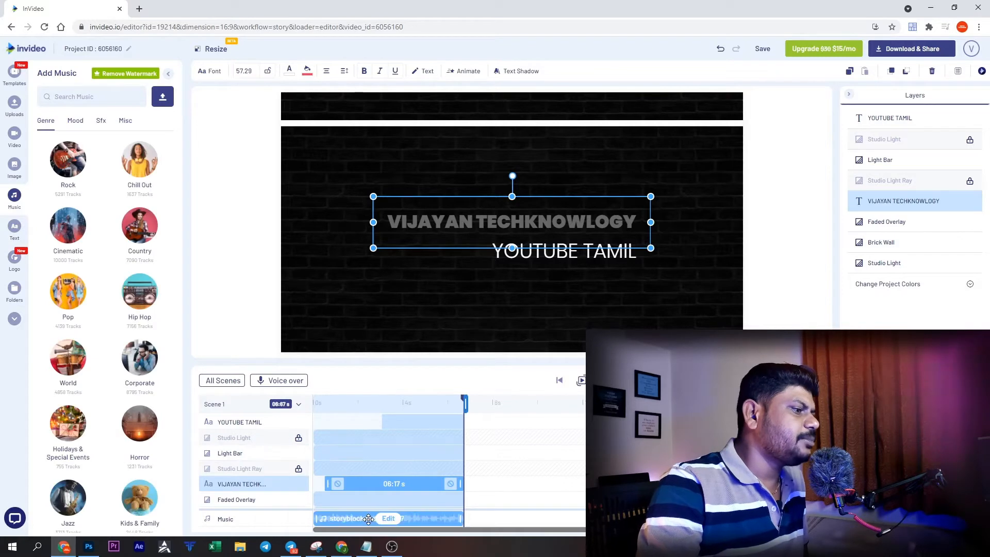
{"action": "scroll", "coordinate": [132, 287], "scroll_direction": "down", "scroll_amount": 3}
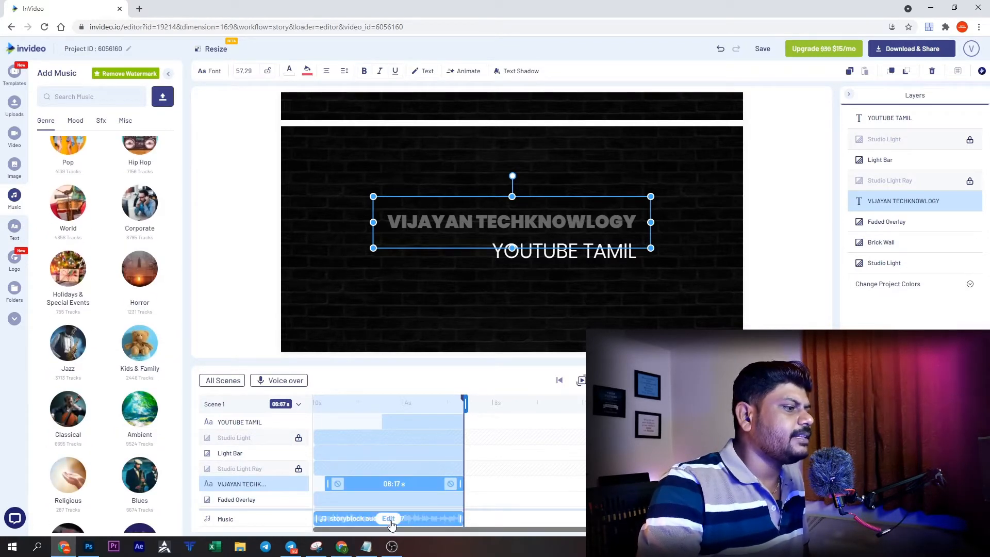
{"action": "left_click", "coordinate": [390, 518]}
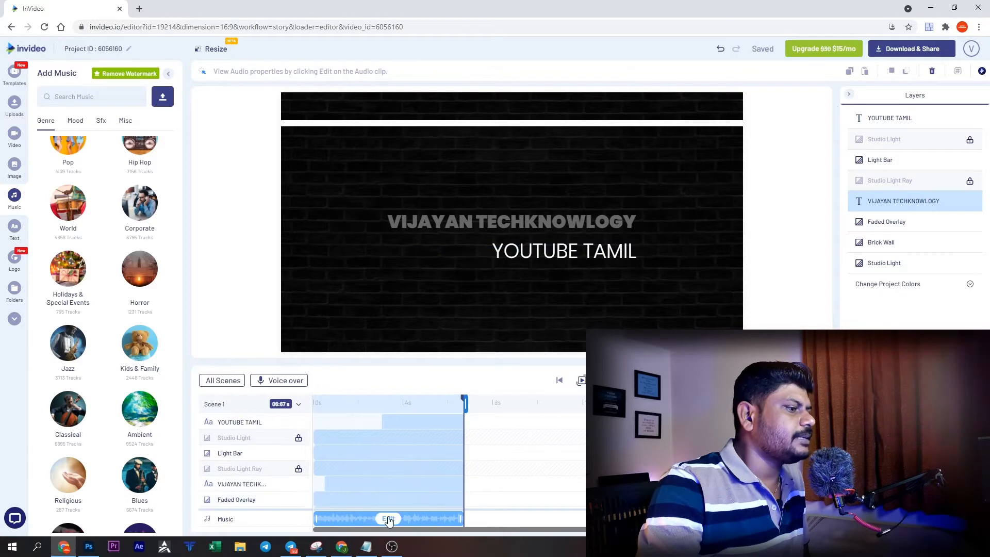
{"action": "key", "text": "Delete"}
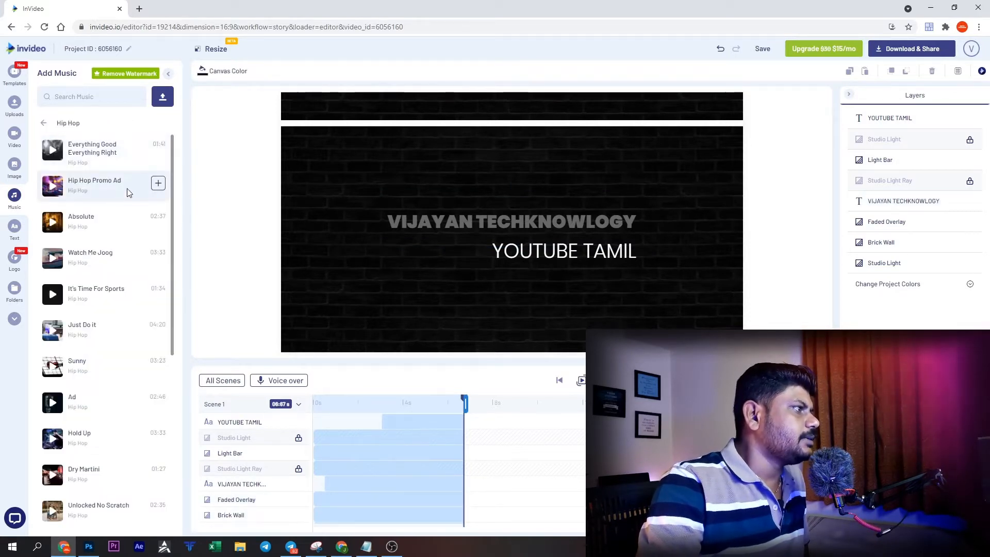
- Audition the Hip Hop Promo Ad track from the Hip Hop genre, add it to the video and play the intro with it
{"action": "left_click", "coordinate": [53, 186]}
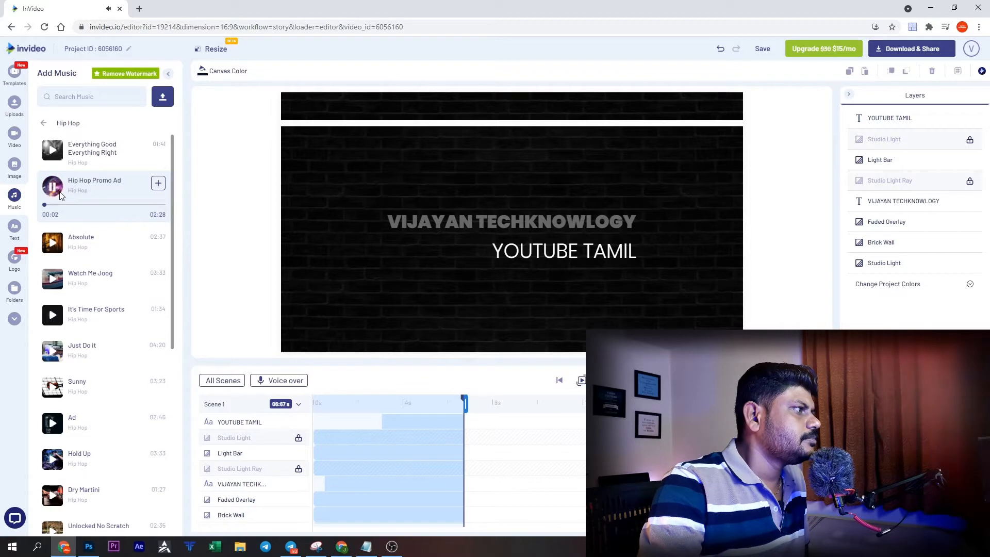
{"action": "mouse_move", "coordinate": [71, 187]}
{"action": "left_mouse_down"}
{"action": "mouse_move", "coordinate": [206, 353]}
{"action": "mouse_move", "coordinate": [310, 517]}
{"action": "mouse_move", "coordinate": [54, 185]}
{"action": "left_mouse_up"}
{"action": "left_click", "coordinate": [53, 185]}
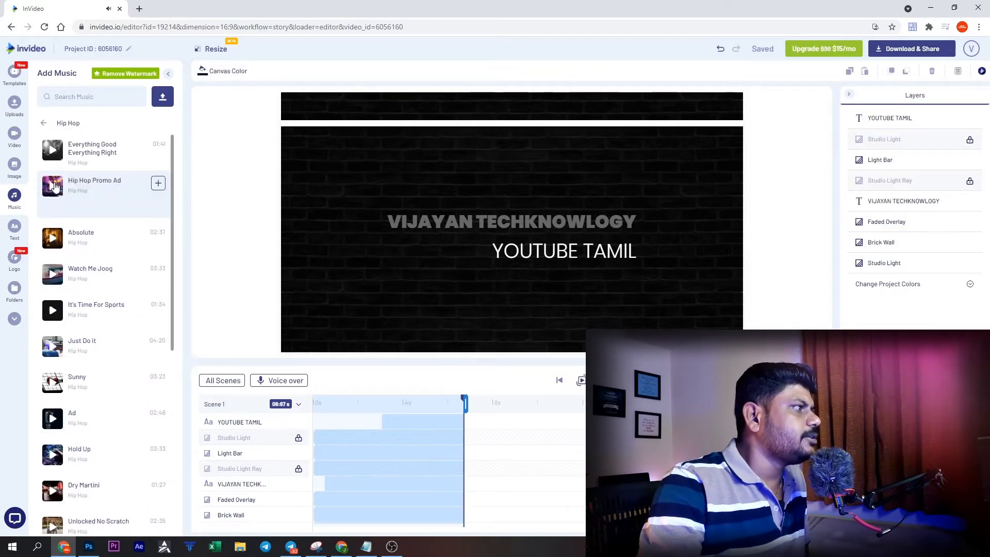
{"action": "left_click", "coordinate": [158, 183]}
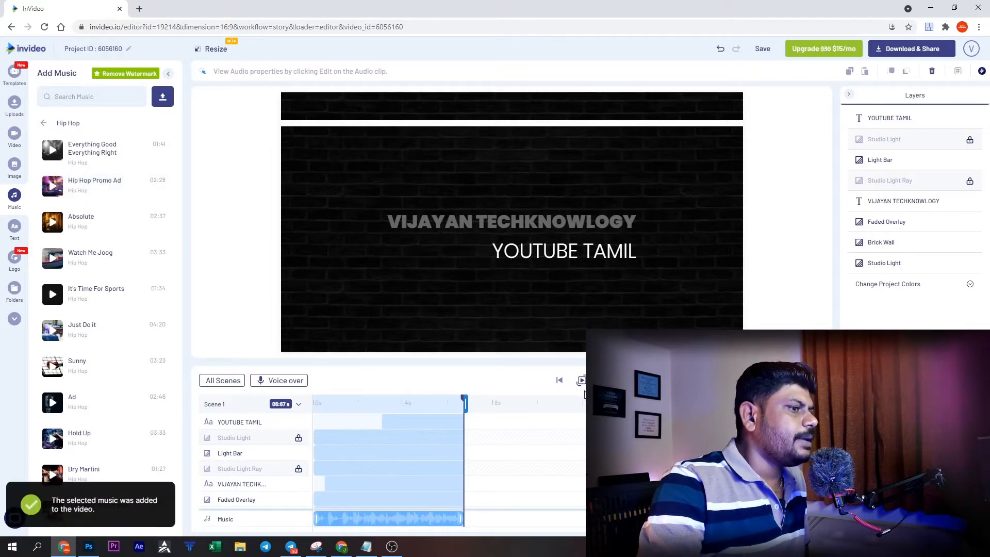
{"action": "left_click", "coordinate": [603, 380]}
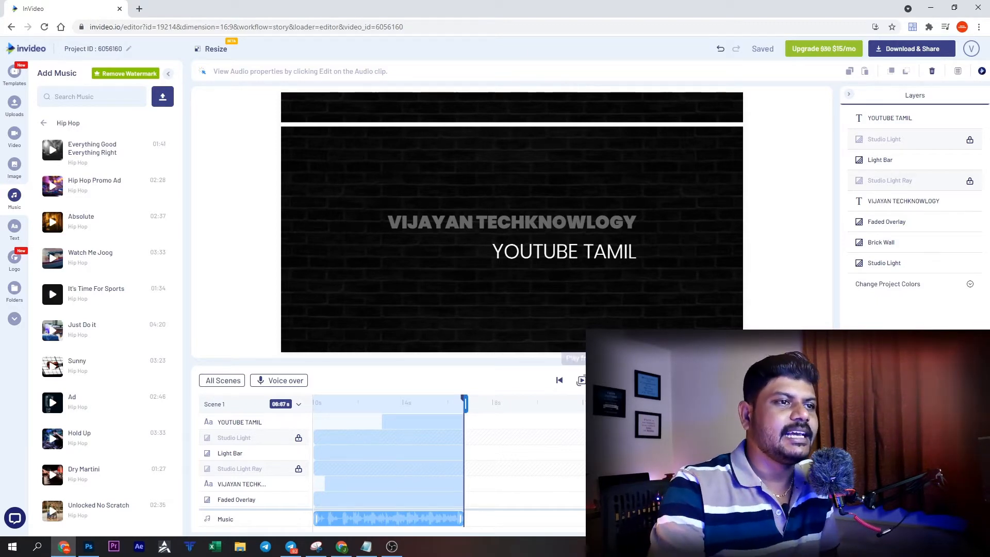
- Export the intro at the default 720p resolution and check its rendering on the projects page
{"action": "left_click", "coordinate": [889, 264]}
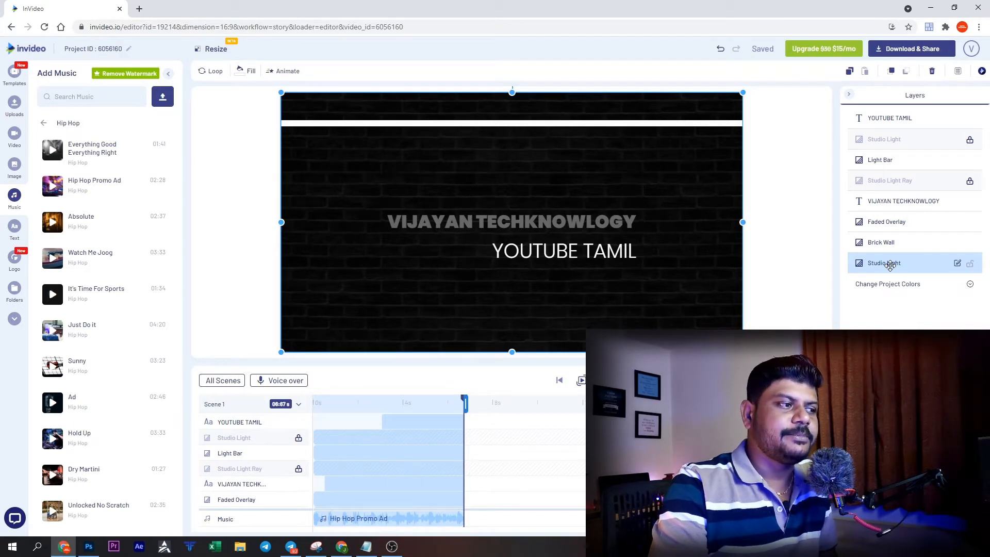
{"action": "left_click", "coordinate": [909, 50]}
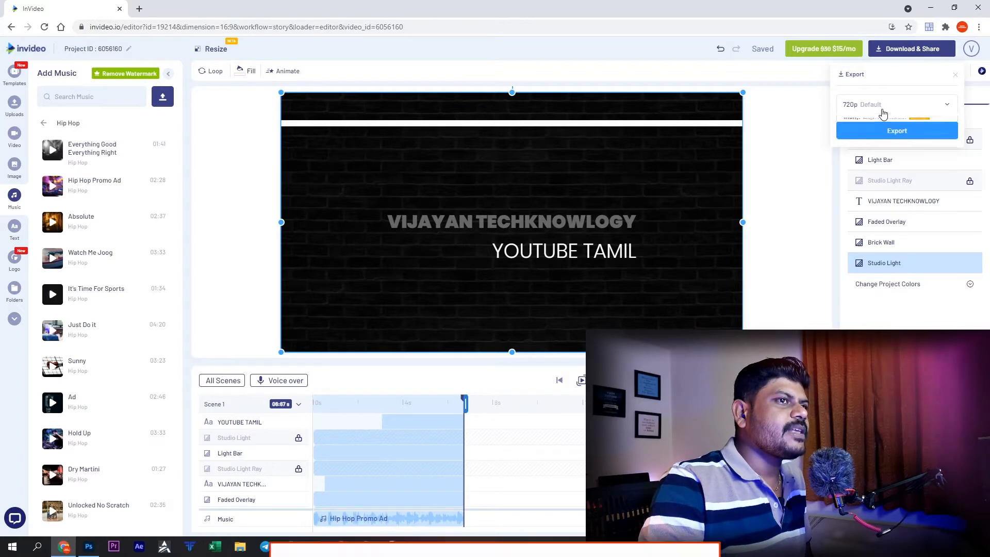
{"action": "left_click", "coordinate": [882, 114]}
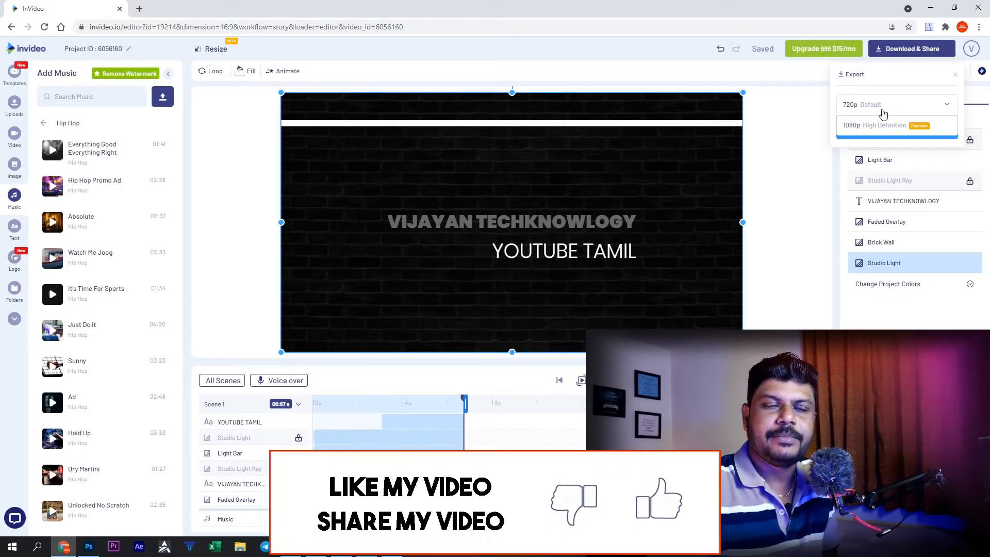
{"action": "left_click", "coordinate": [882, 107]}
{"action": "left_click", "coordinate": [888, 132]}
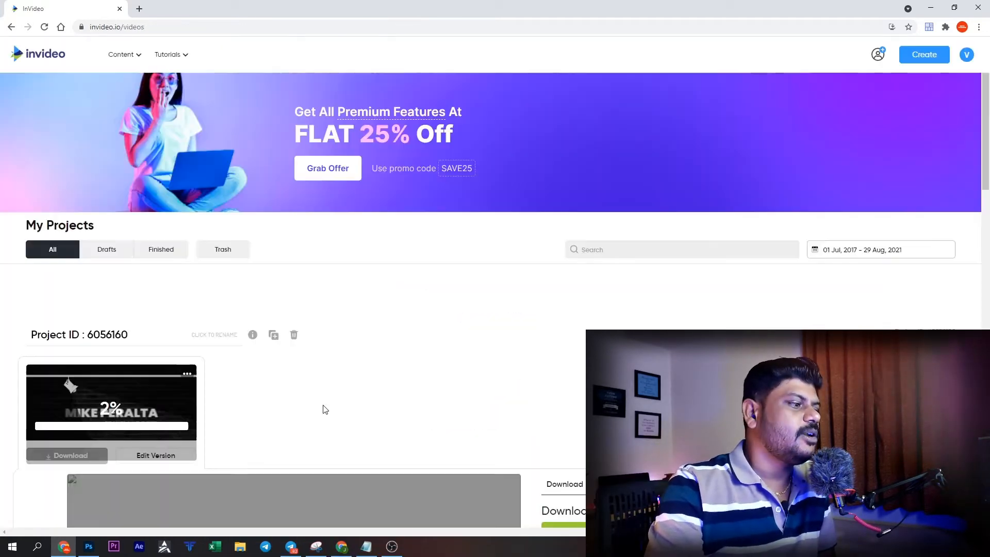
{"action": "scroll", "coordinate": [283, 294], "scroll_direction": "down", "scroll_amount": 5}
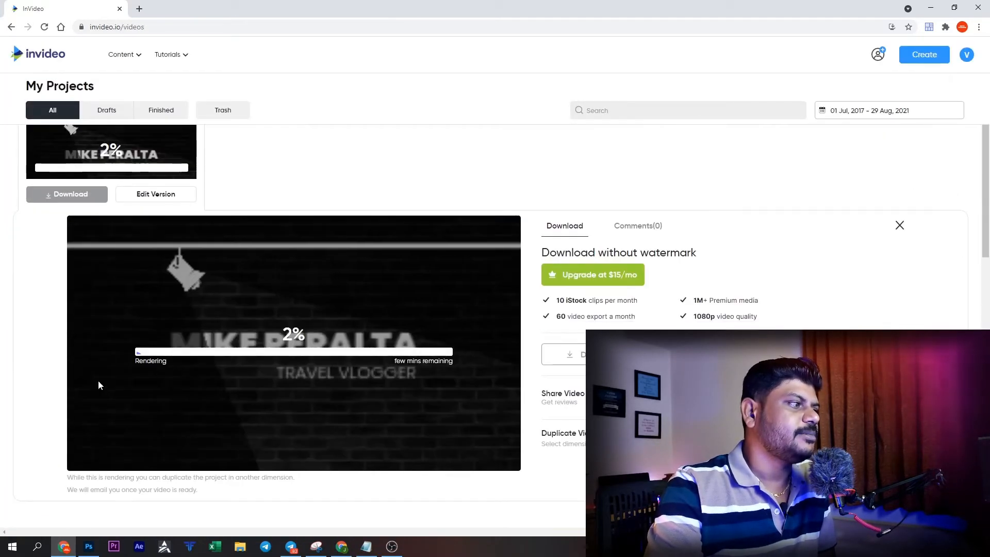
- Switch to the other browser window, close the InVideo search results and browse Panzoid's creations gallery for an intro template
{"action": "left_click", "coordinate": [335, 546]}
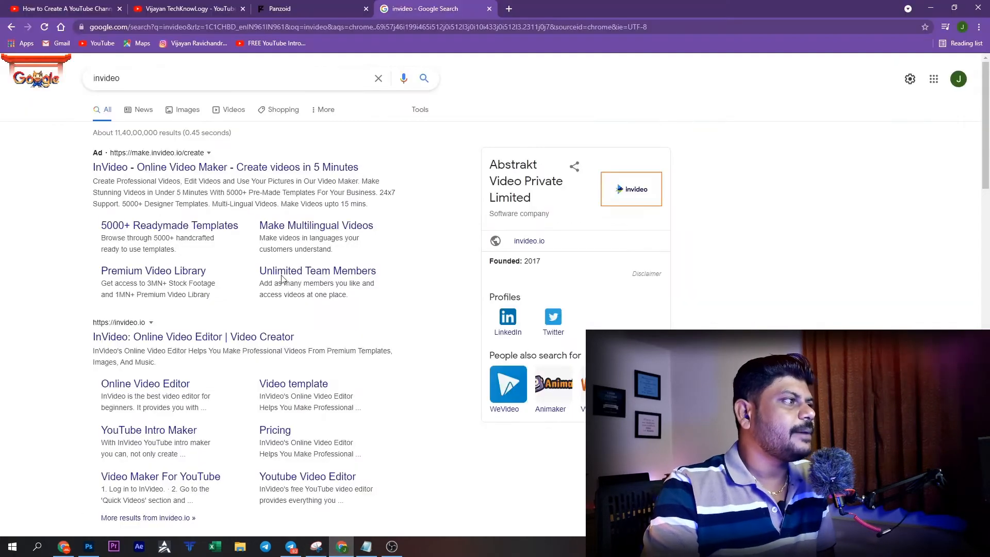
{"action": "left_click", "coordinate": [489, 8]}
{"action": "scroll", "coordinate": [289, 299], "scroll_direction": "down", "scroll_amount": 5}
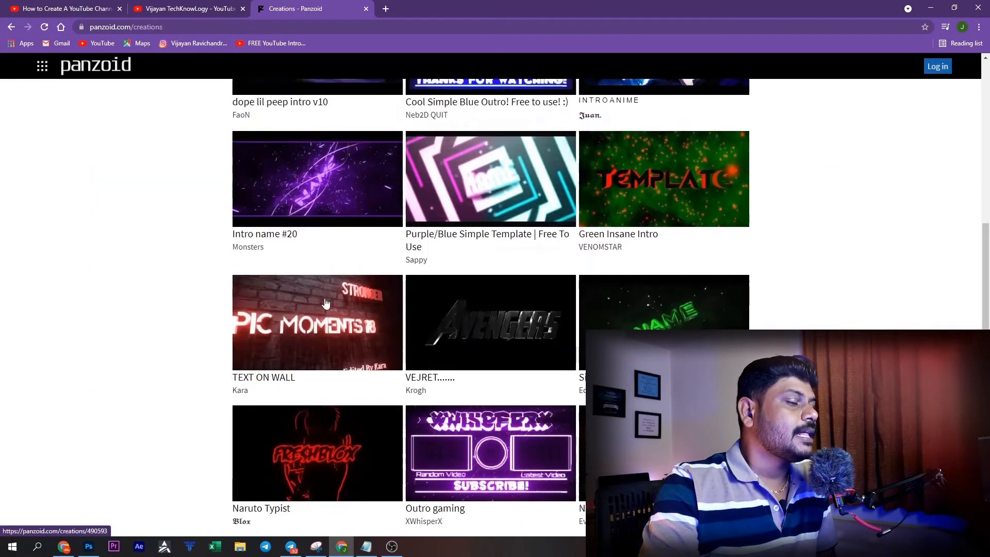
{"action": "scroll", "coordinate": [327, 305], "scroll_direction": "up", "scroll_amount": 5}
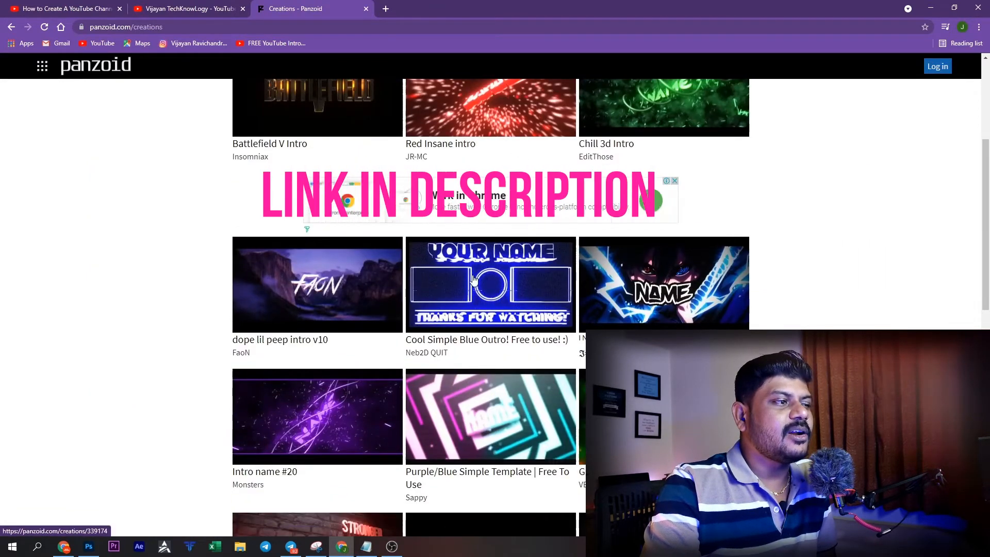
{"action": "scroll", "coordinate": [470, 206], "scroll_direction": "down", "scroll_amount": 4}
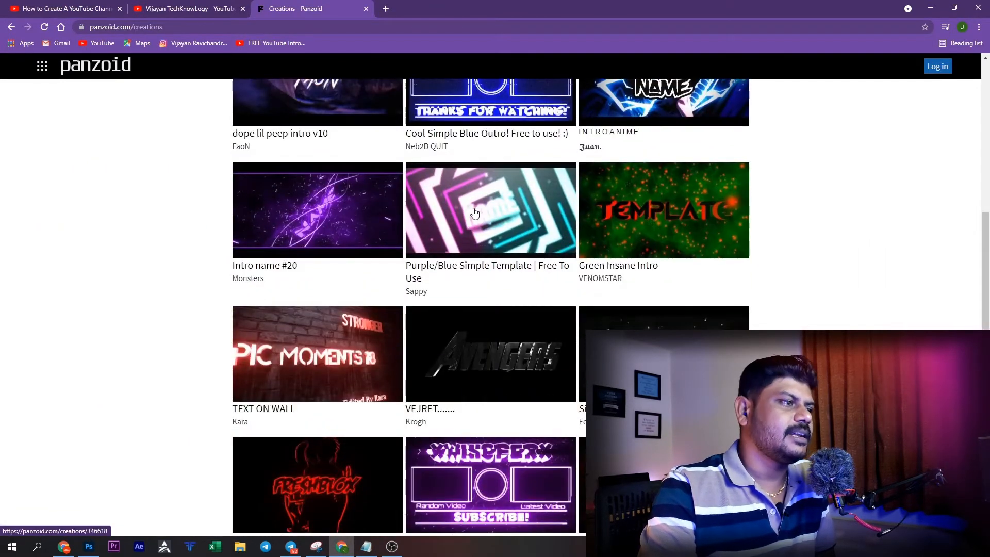
{"action": "scroll", "coordinate": [468, 219], "scroll_direction": "down", "scroll_amount": 3}
{"action": "scroll", "coordinate": [468, 219], "scroll_direction": "down", "scroll_amount": 4}
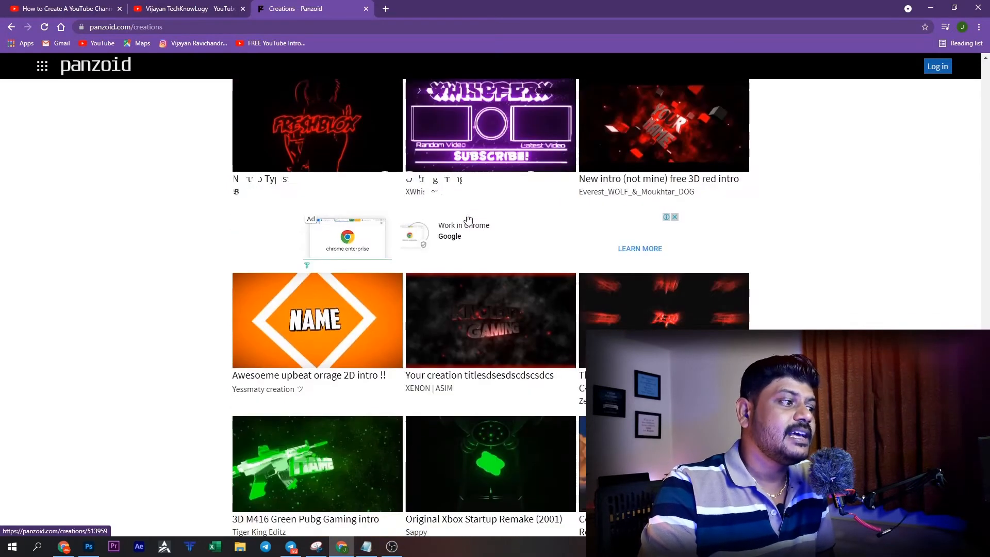
{"action": "scroll", "coordinate": [468, 219], "scroll_direction": "down", "scroll_amount": 1}
- Open the red and black "Your creation titlesdsesdscdscsdcs" intro in Clipmaker, preview its animation and pause it
{"action": "left_click", "coordinate": [470, 263]}
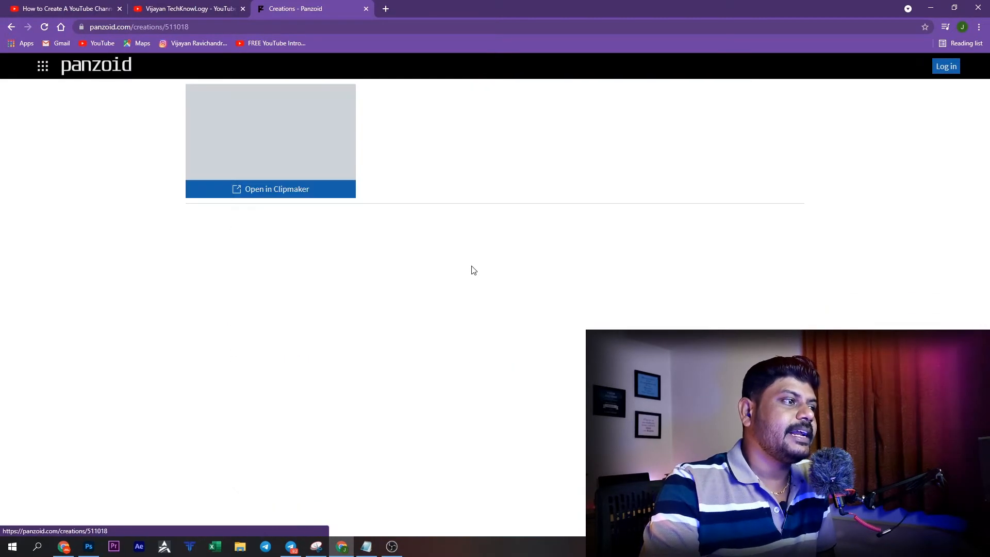
{"action": "left_click", "coordinate": [288, 190]}
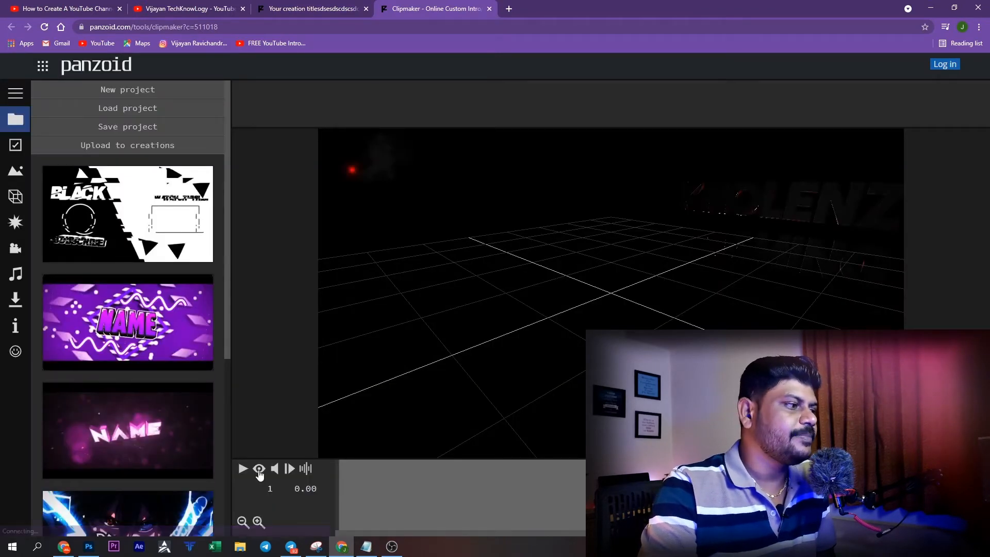
{"action": "left_click", "coordinate": [258, 470]}
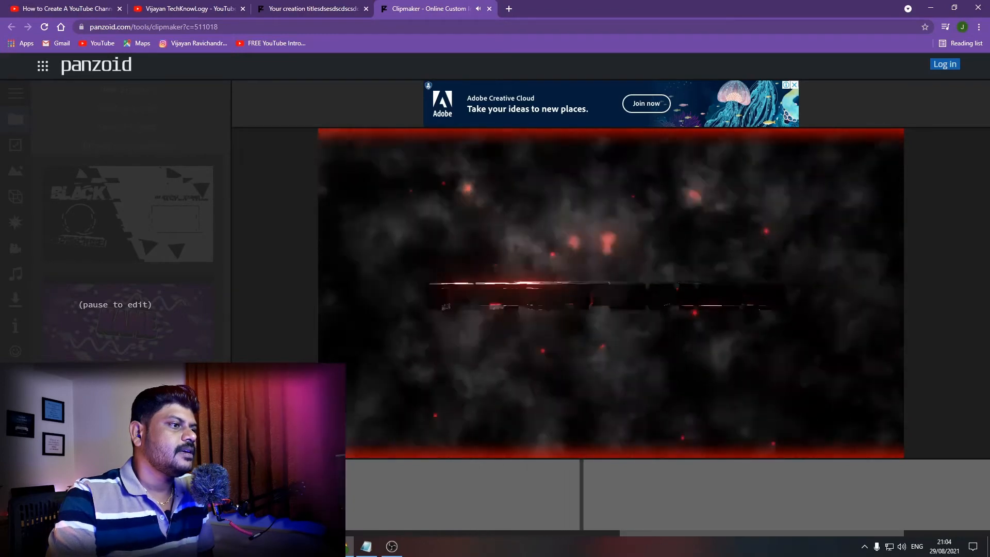
{"action": "left_click", "coordinate": [245, 471]}
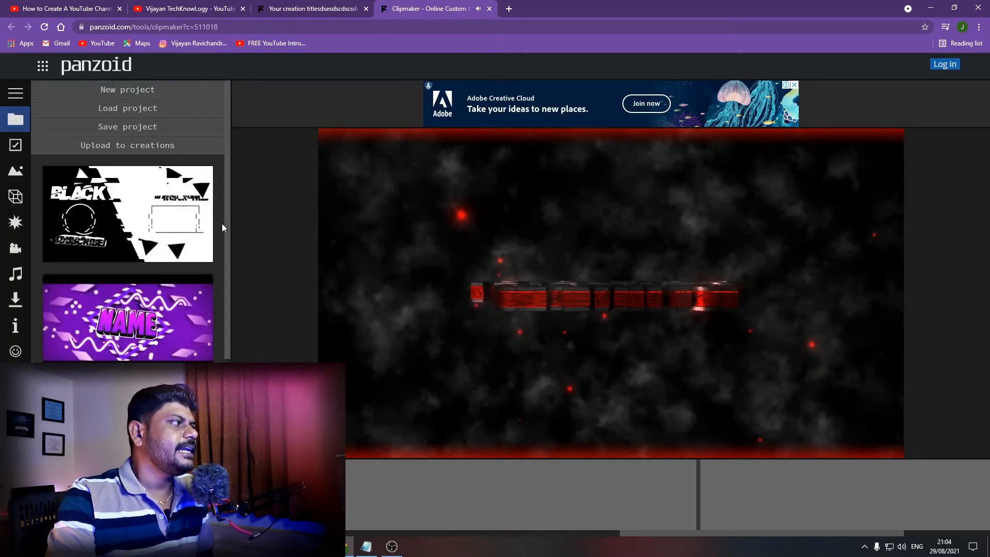
- Replace the first "knolenzo" 3D text in group name 1 with the channel owner's name in capitals, with the titles shown in the preview
{"action": "left_click", "coordinate": [16, 197]}
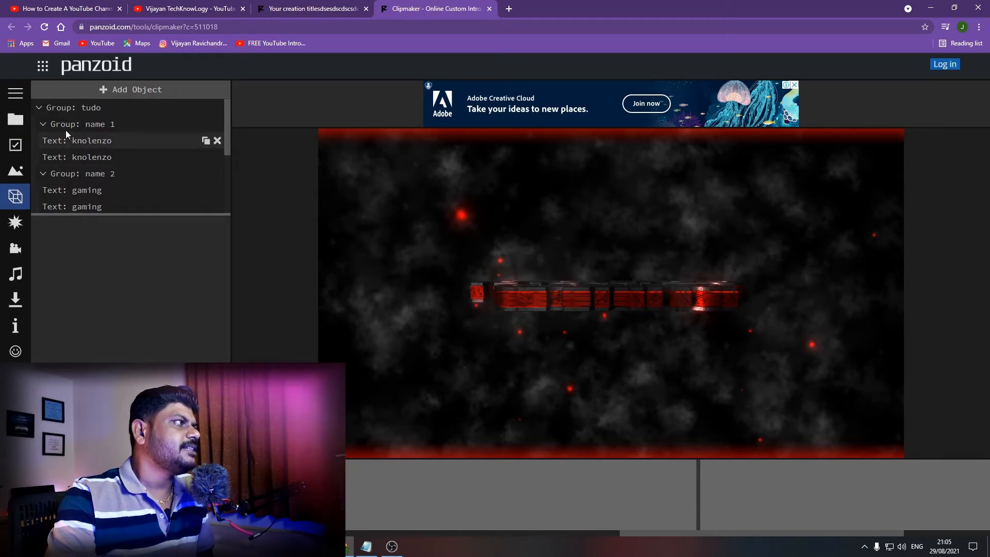
{"action": "left_click", "coordinate": [92, 143]}
{"action": "left_click", "coordinate": [93, 152]}
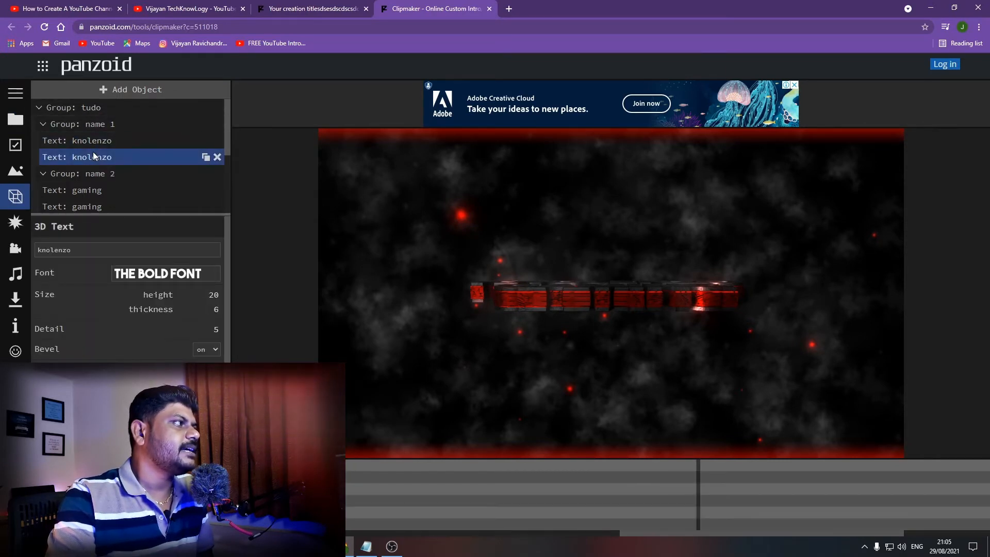
{"action": "left_click", "coordinate": [102, 150]}
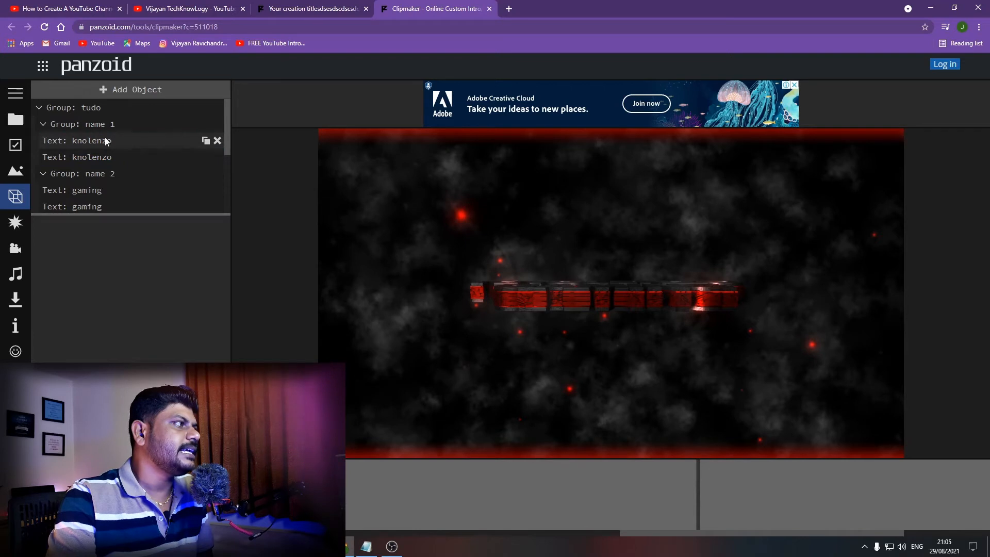
{"action": "left_click", "coordinate": [105, 137]}
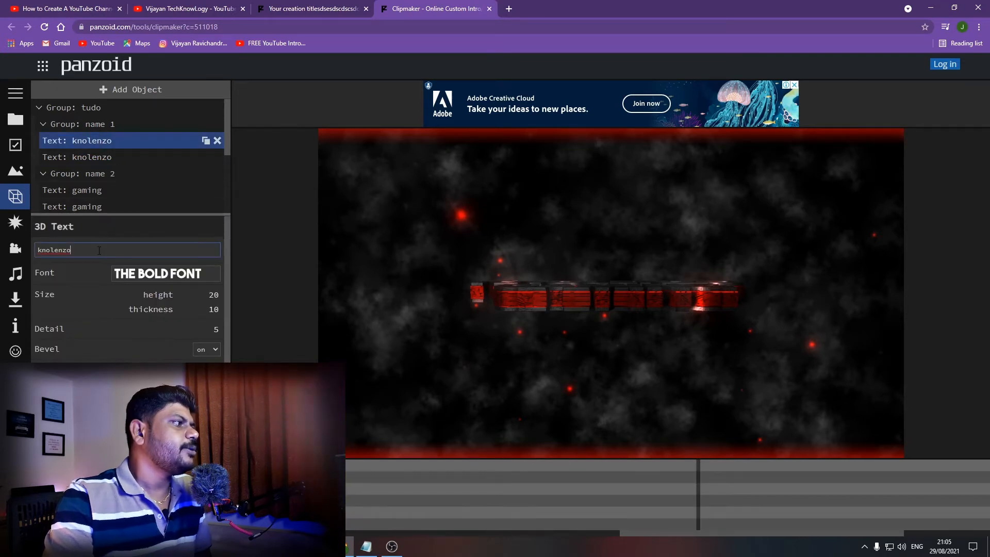
{"action": "left_click", "coordinate": [548, 467]}
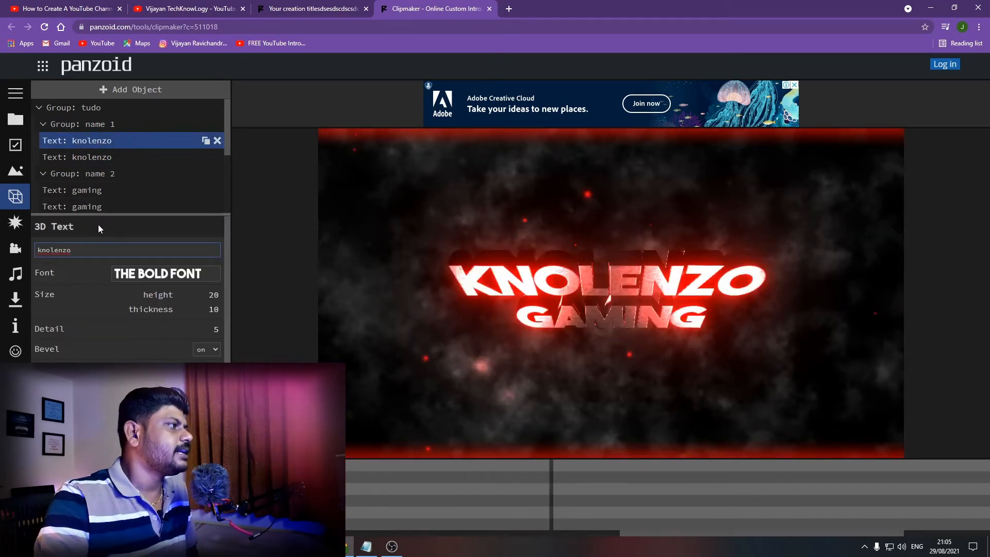
{"action": "left_click_drag", "start_coordinate": [91, 250], "coordinate": [25, 252]}
{"action": "type", "text": "VIJAYAN"}
{"action": "key", "text": "Return"}
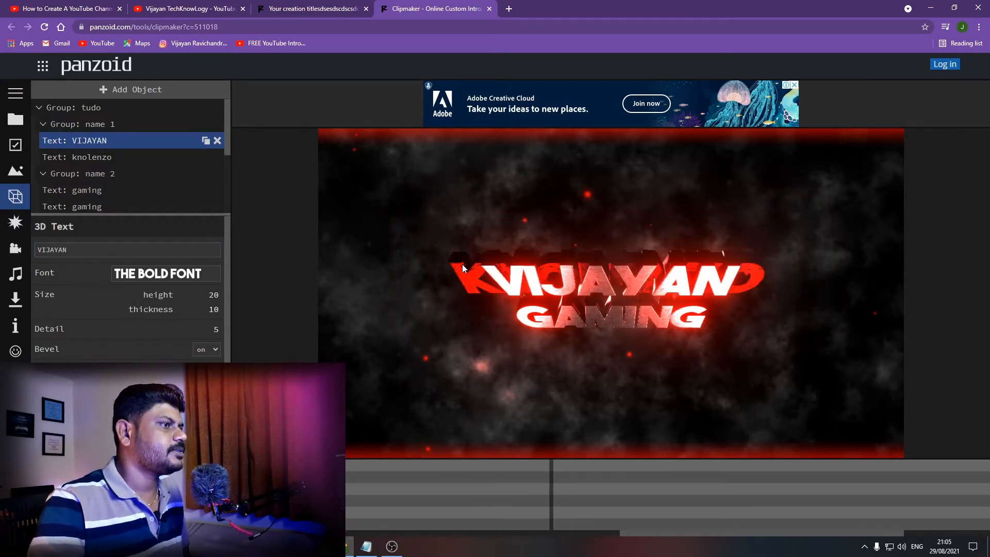
- Replace the second "knolenzo" 3D text in group name 1 with the same channel owner's name in capitals
{"action": "left_click", "coordinate": [106, 157]}
{"action": "double_click", "coordinate": [91, 248]}
{"action": "type", "text": "V"}
{"action": "key", "text": "Return"}
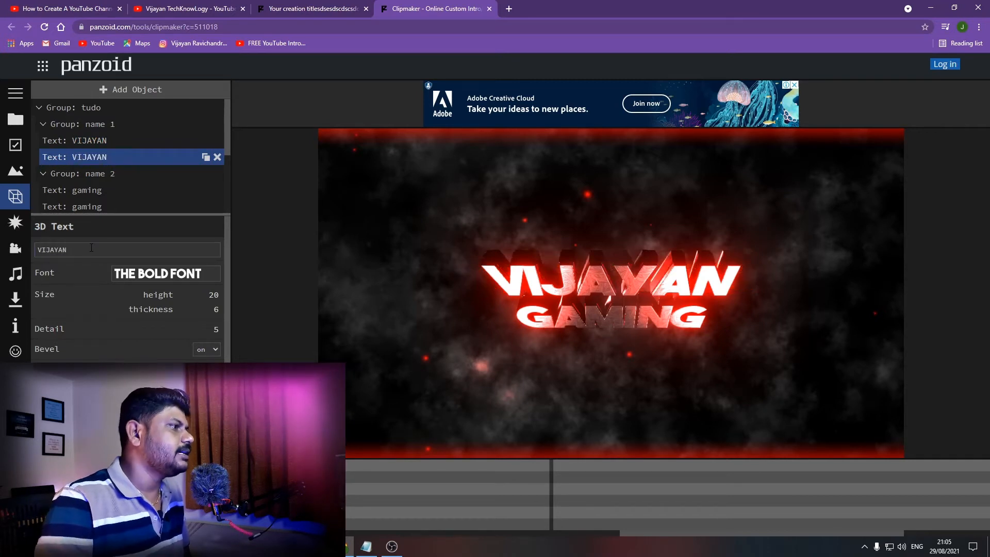
- Replace both "gaming" 3D texts in group name 2 with "TECHKNOWLOGY"
{"action": "scroll", "coordinate": [105, 155], "scroll_direction": "down", "scroll_amount": 1}
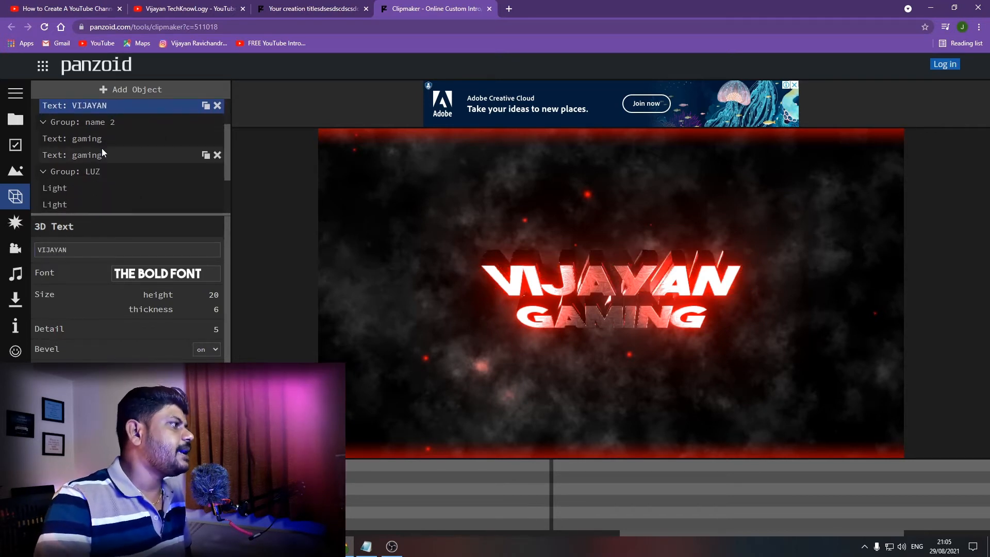
{"action": "left_click", "coordinate": [88, 139]}
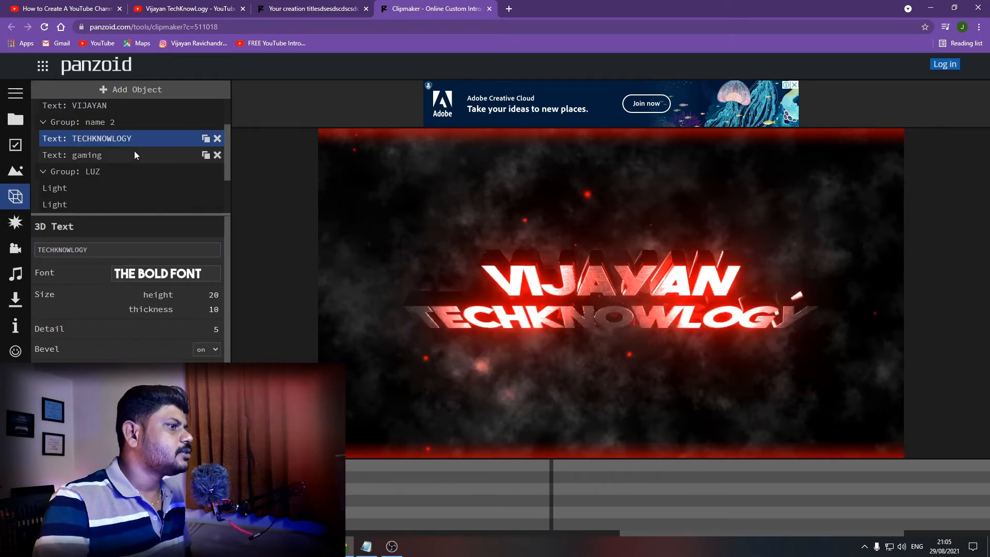
{"action": "left_click", "coordinate": [135, 154]}
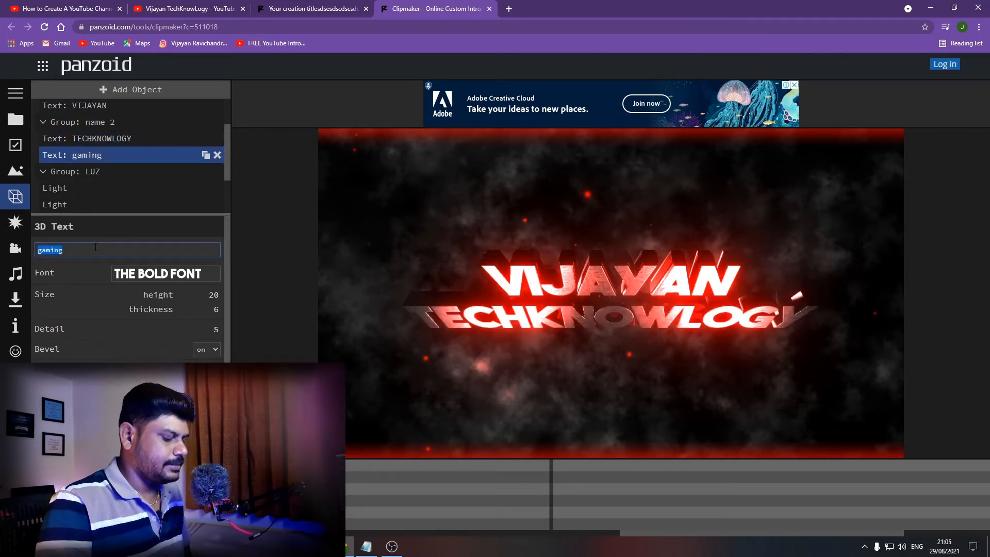
{"action": "type", "text": "TECHKNOWLOGY"}
{"action": "left_click", "coordinate": [254, 326]}
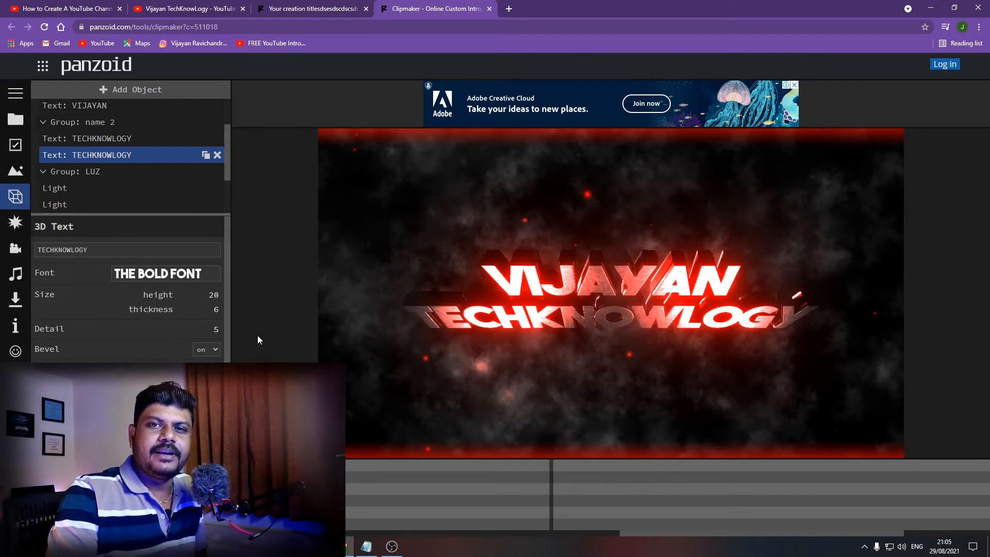
- Rewind the timeline, play the intro with the edited titles and pause it
{"action": "left_click_drag", "start_coordinate": [552, 465], "coordinate": [324, 466]}
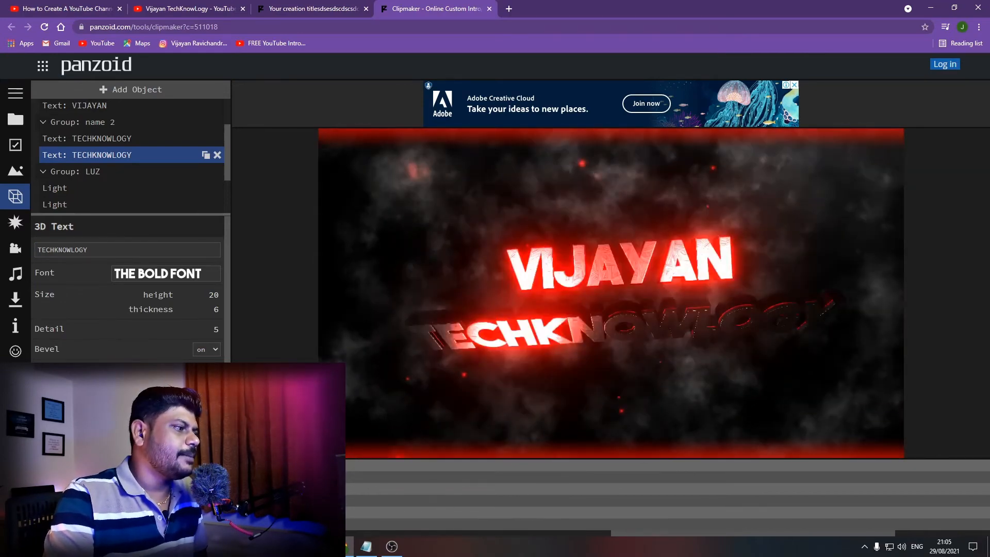
{"action": "key", "text": "space"}
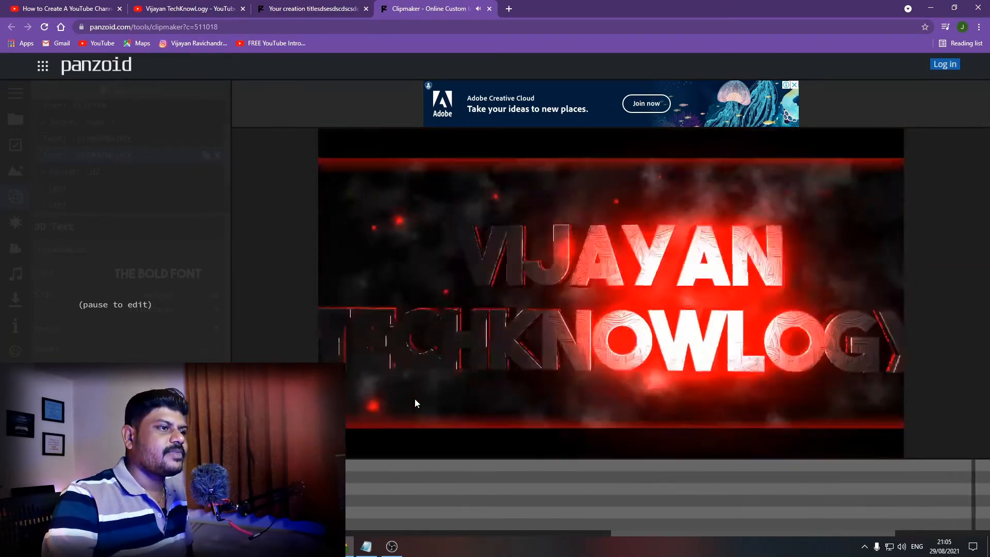
{"action": "key", "text": "space"}
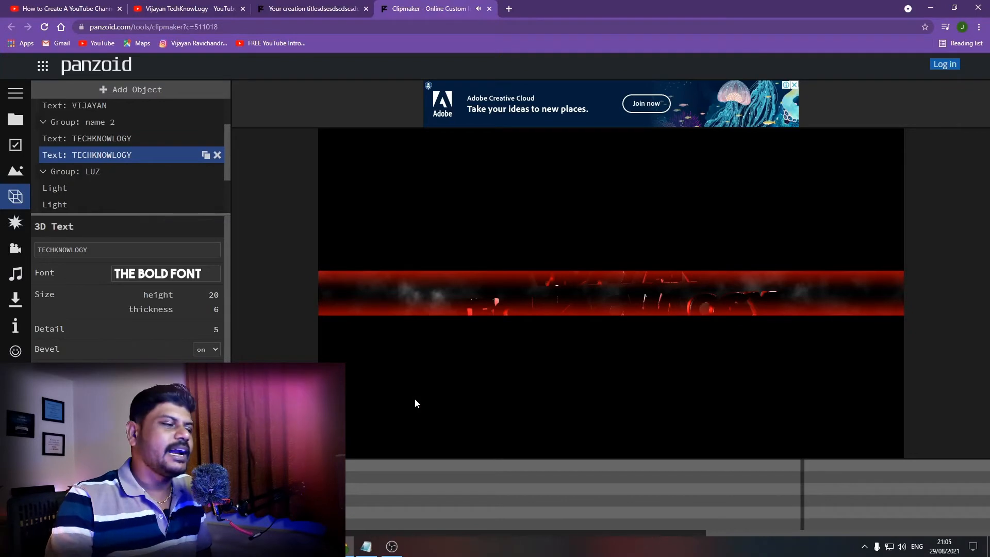
- Set the video download mode to fastest render, keep the .mkv (vp8/opus) format and start the video render
{"action": "left_click", "coordinate": [17, 304]}
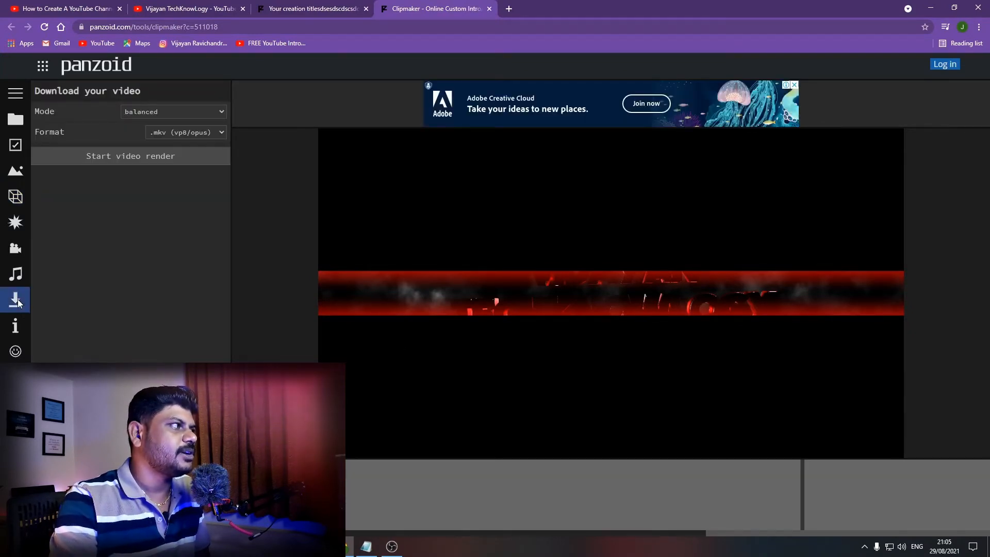
{"action": "left_click", "coordinate": [156, 113]}
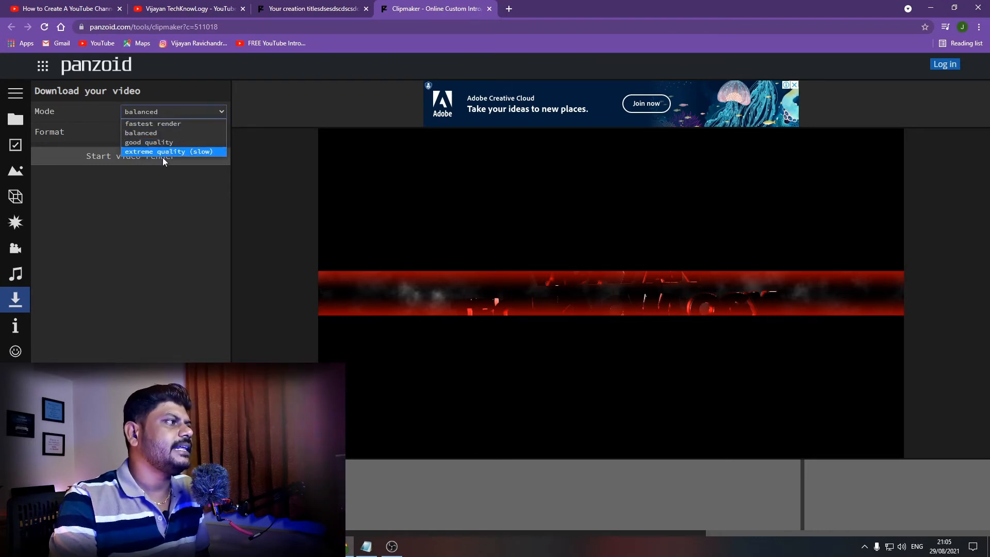
{"action": "left_click", "coordinate": [160, 123]}
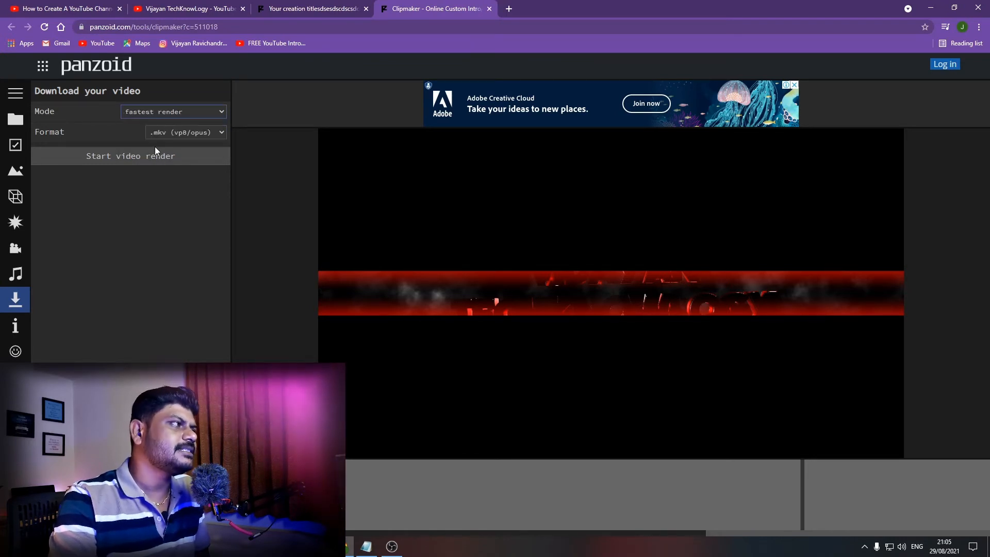
{"action": "left_click", "coordinate": [155, 154]}
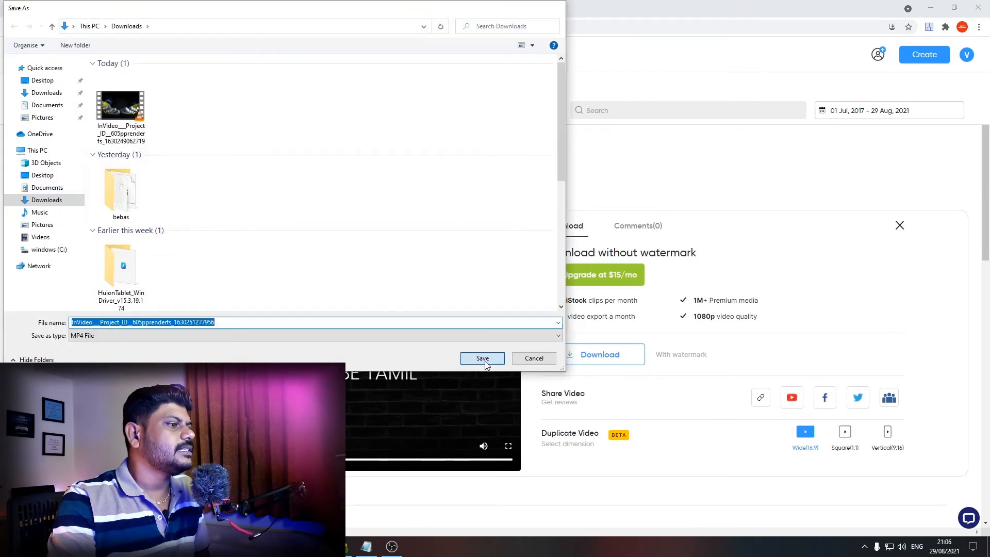
- Switch to InVideo, save the watermarked intro as an MP4 in Downloads, check its playback in VLC and close the player
{"action": "left_click", "coordinate": [482, 358]}
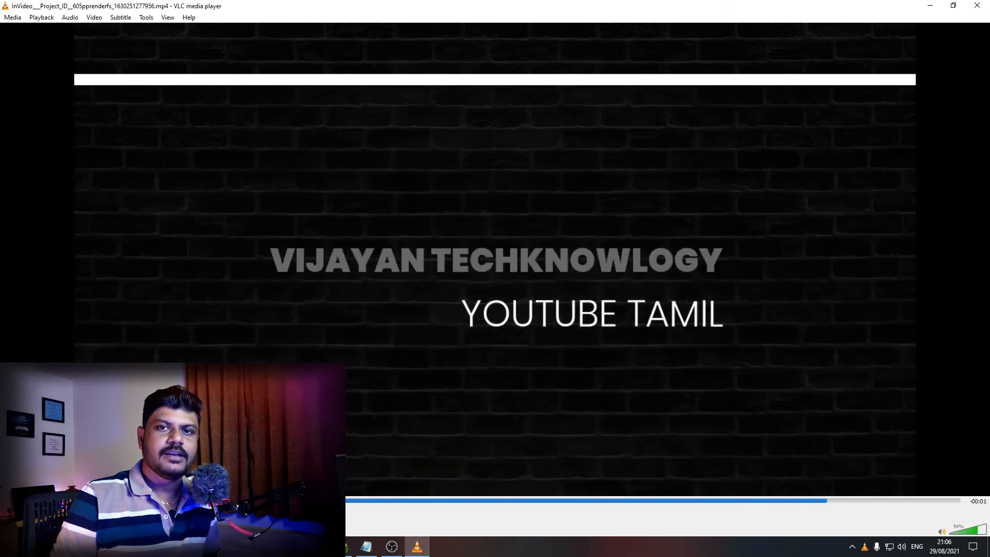
{"action": "left_click", "coordinate": [976, 6]}
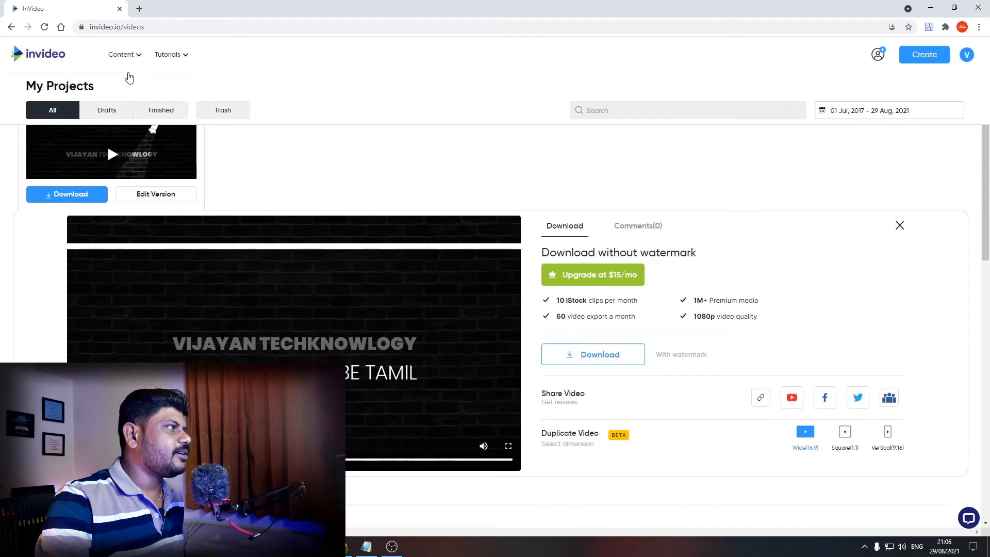